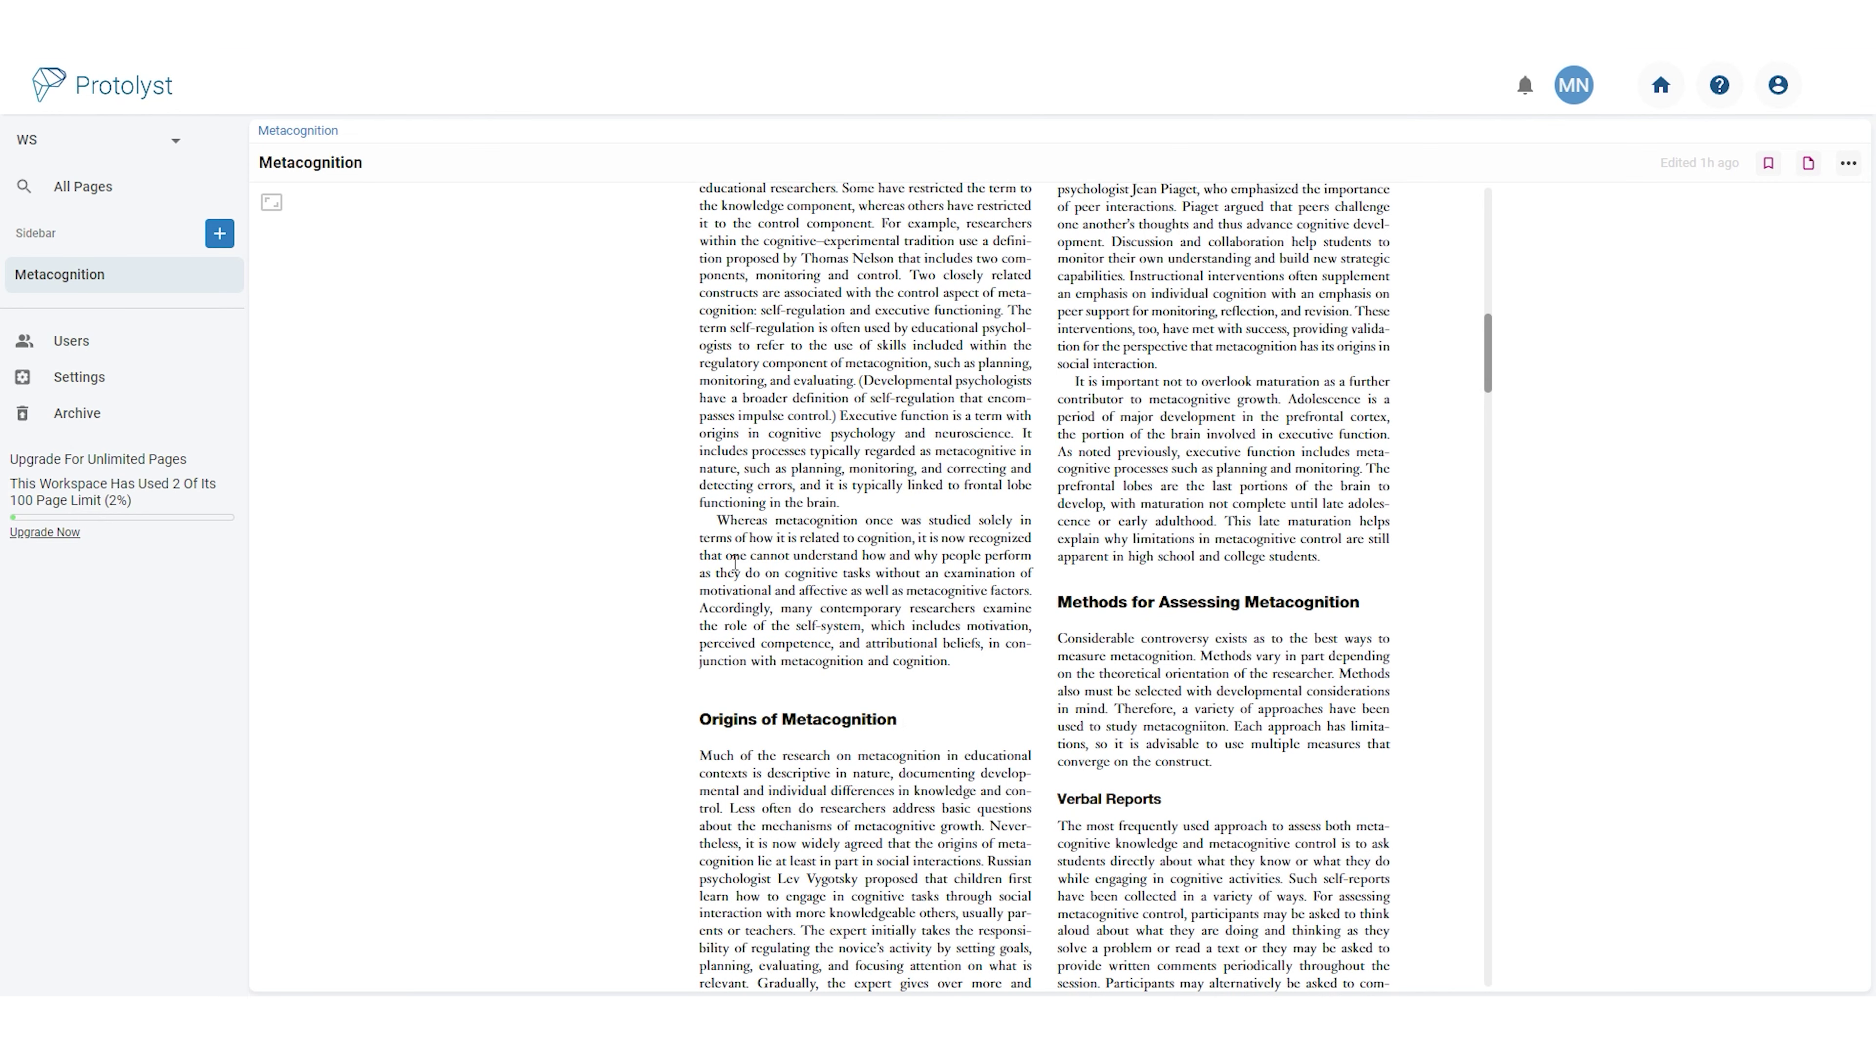
Capture the passage from "one cannot understand how and why" to "metacognitive factors" as an atom
drag(747, 569, 1011, 597)
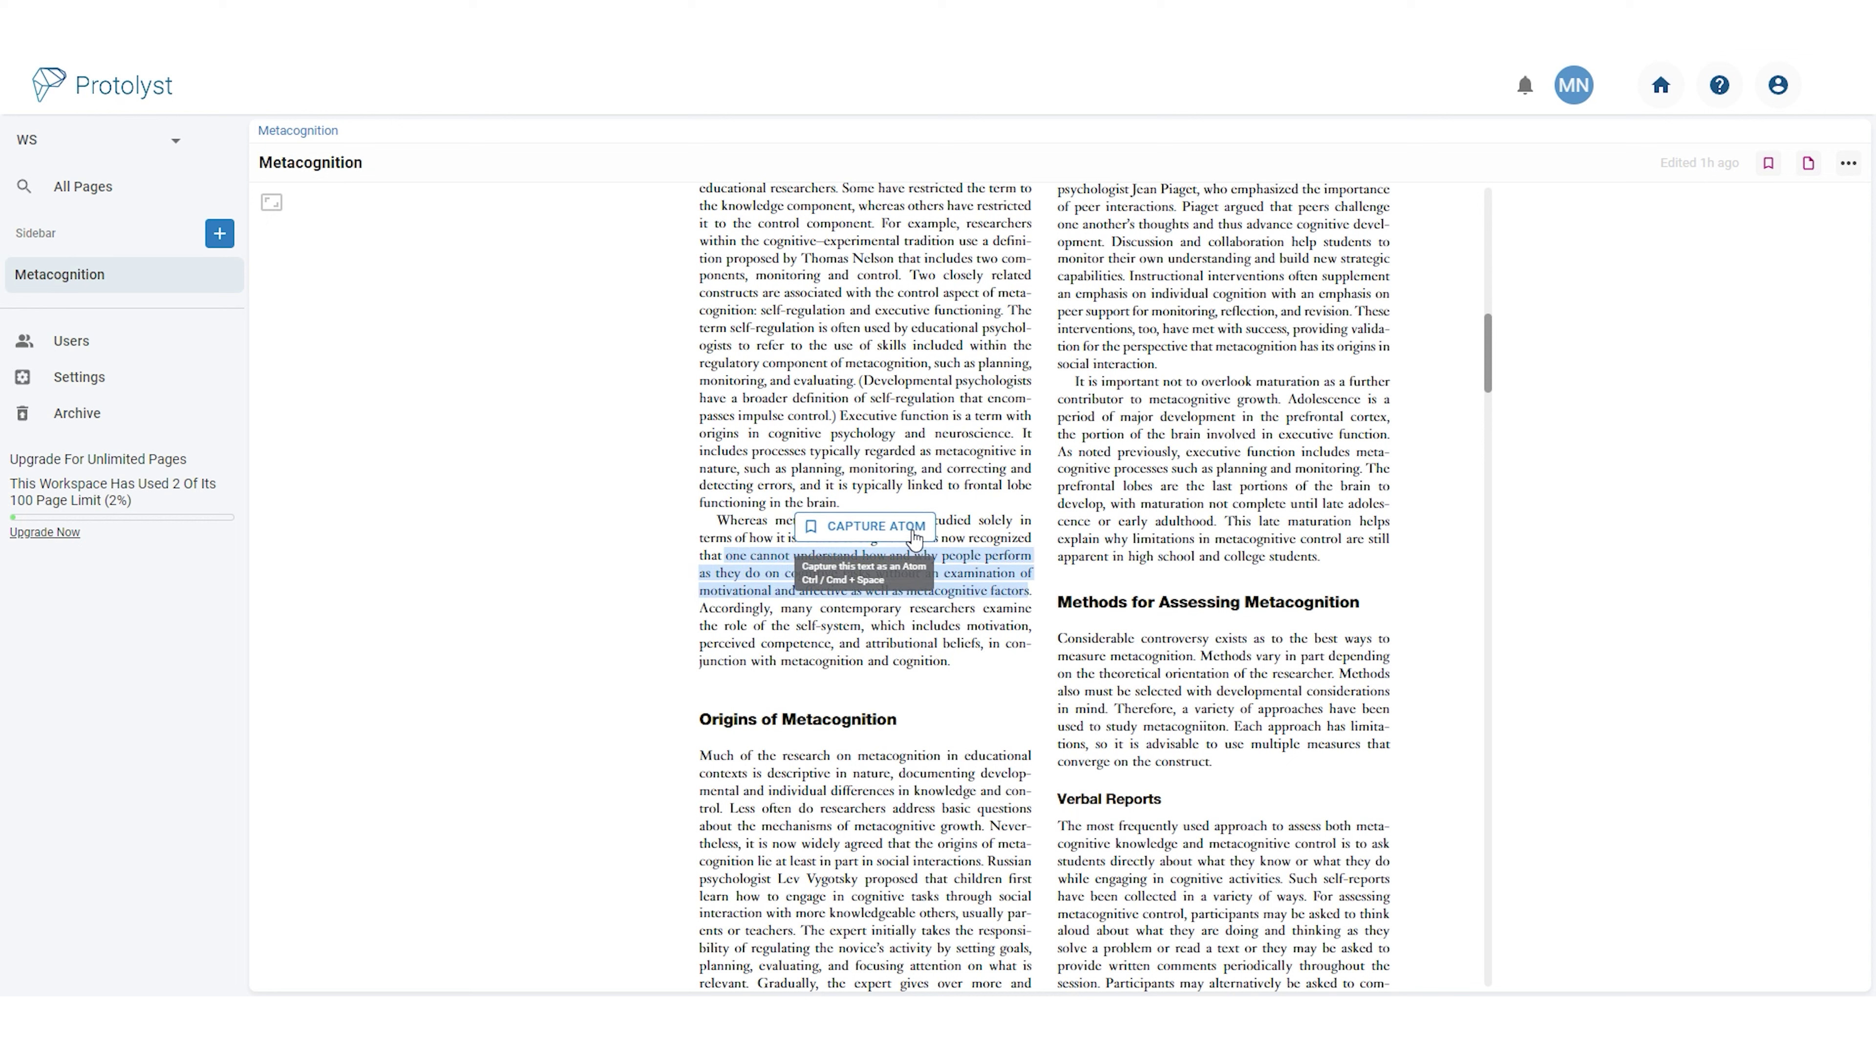
click(910, 538)
click(597, 639)
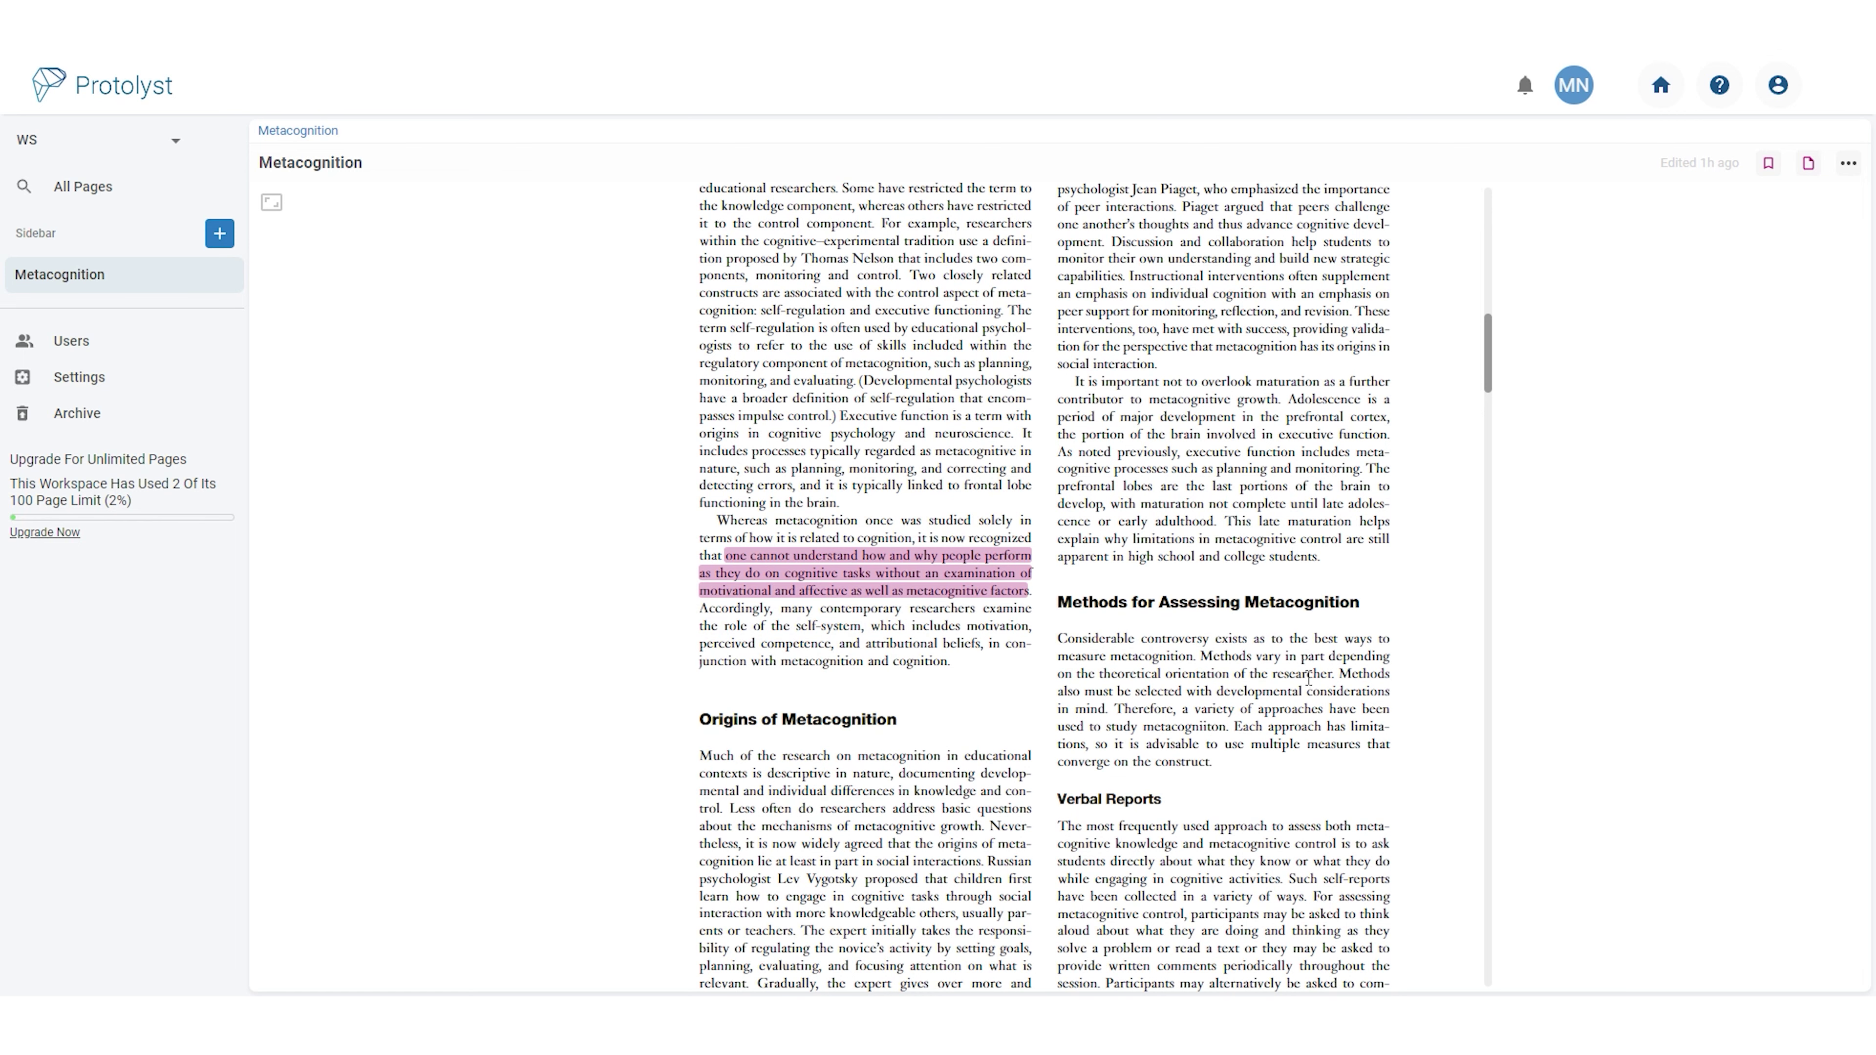
Capture the passage "children first learn how to engage in cognitive tasks" through "more knowledgeable others," under Origins of Metacognition as an atom
scroll(1309, 677, down, 4)
drag(954, 552, 962, 602)
click(909, 540)
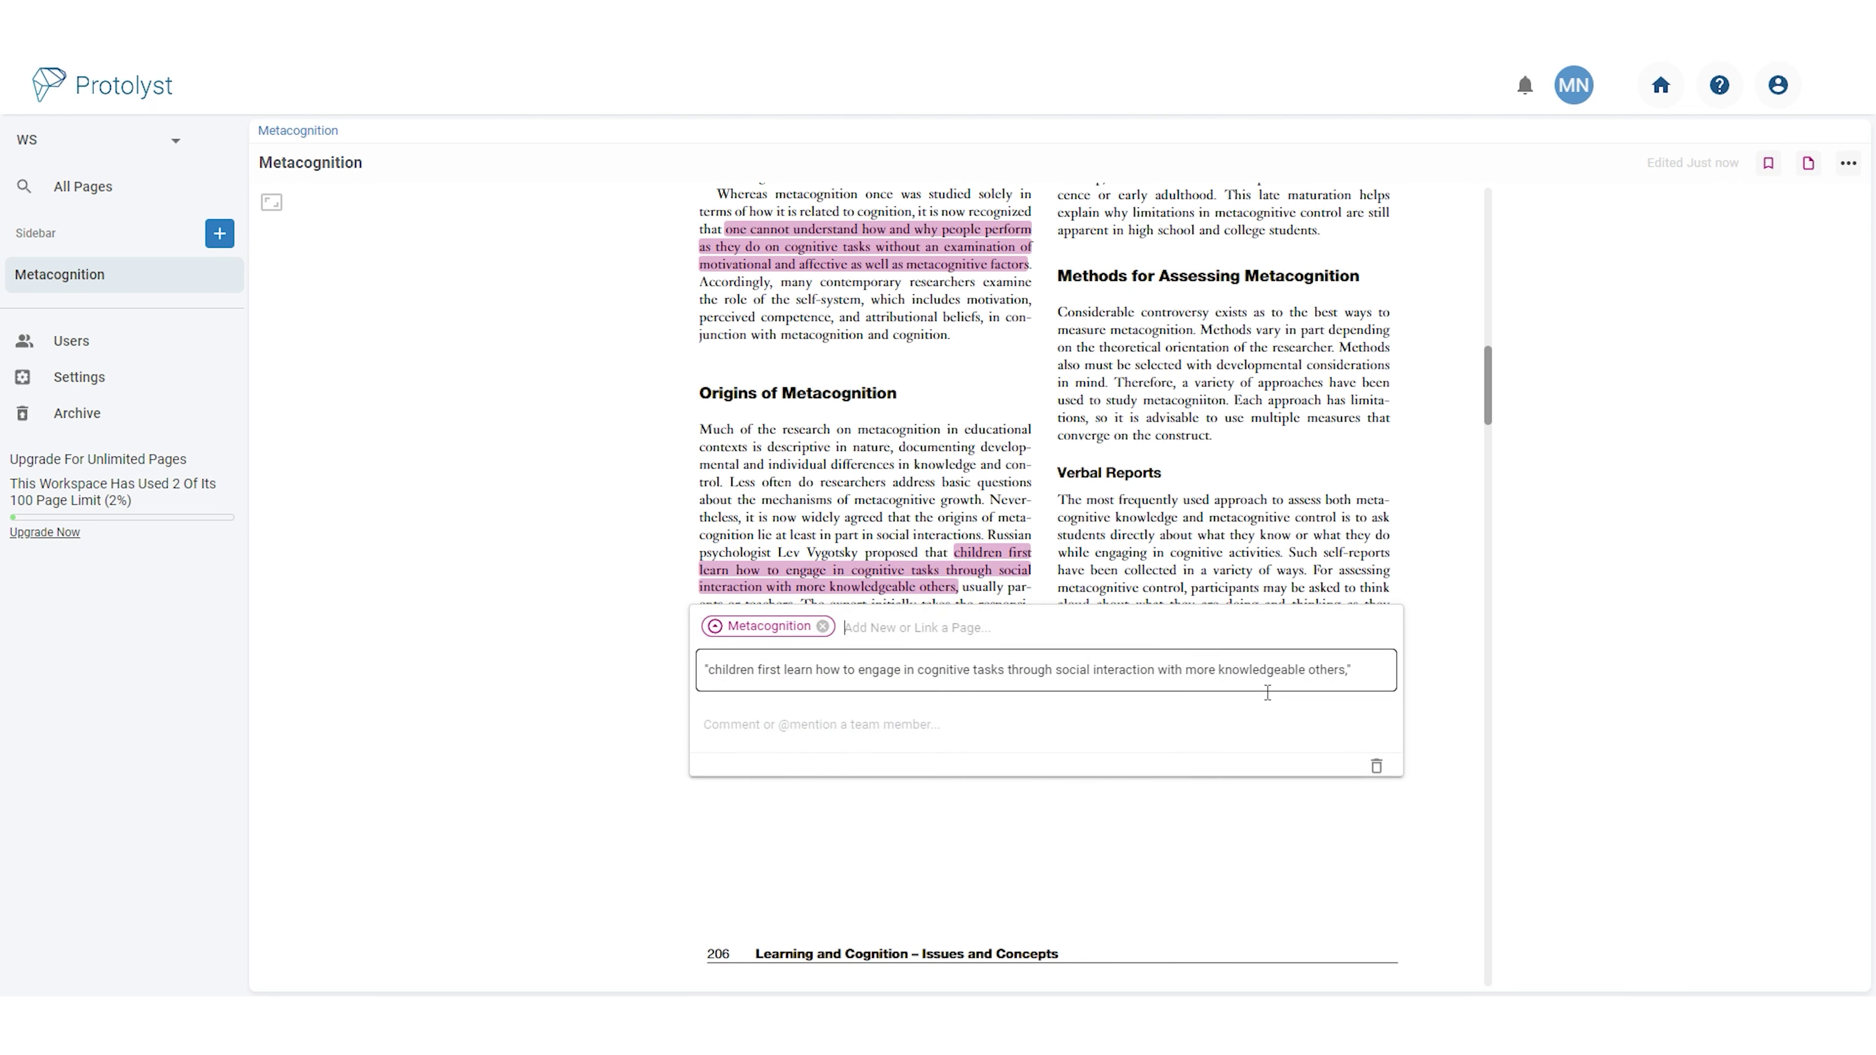
click(588, 702)
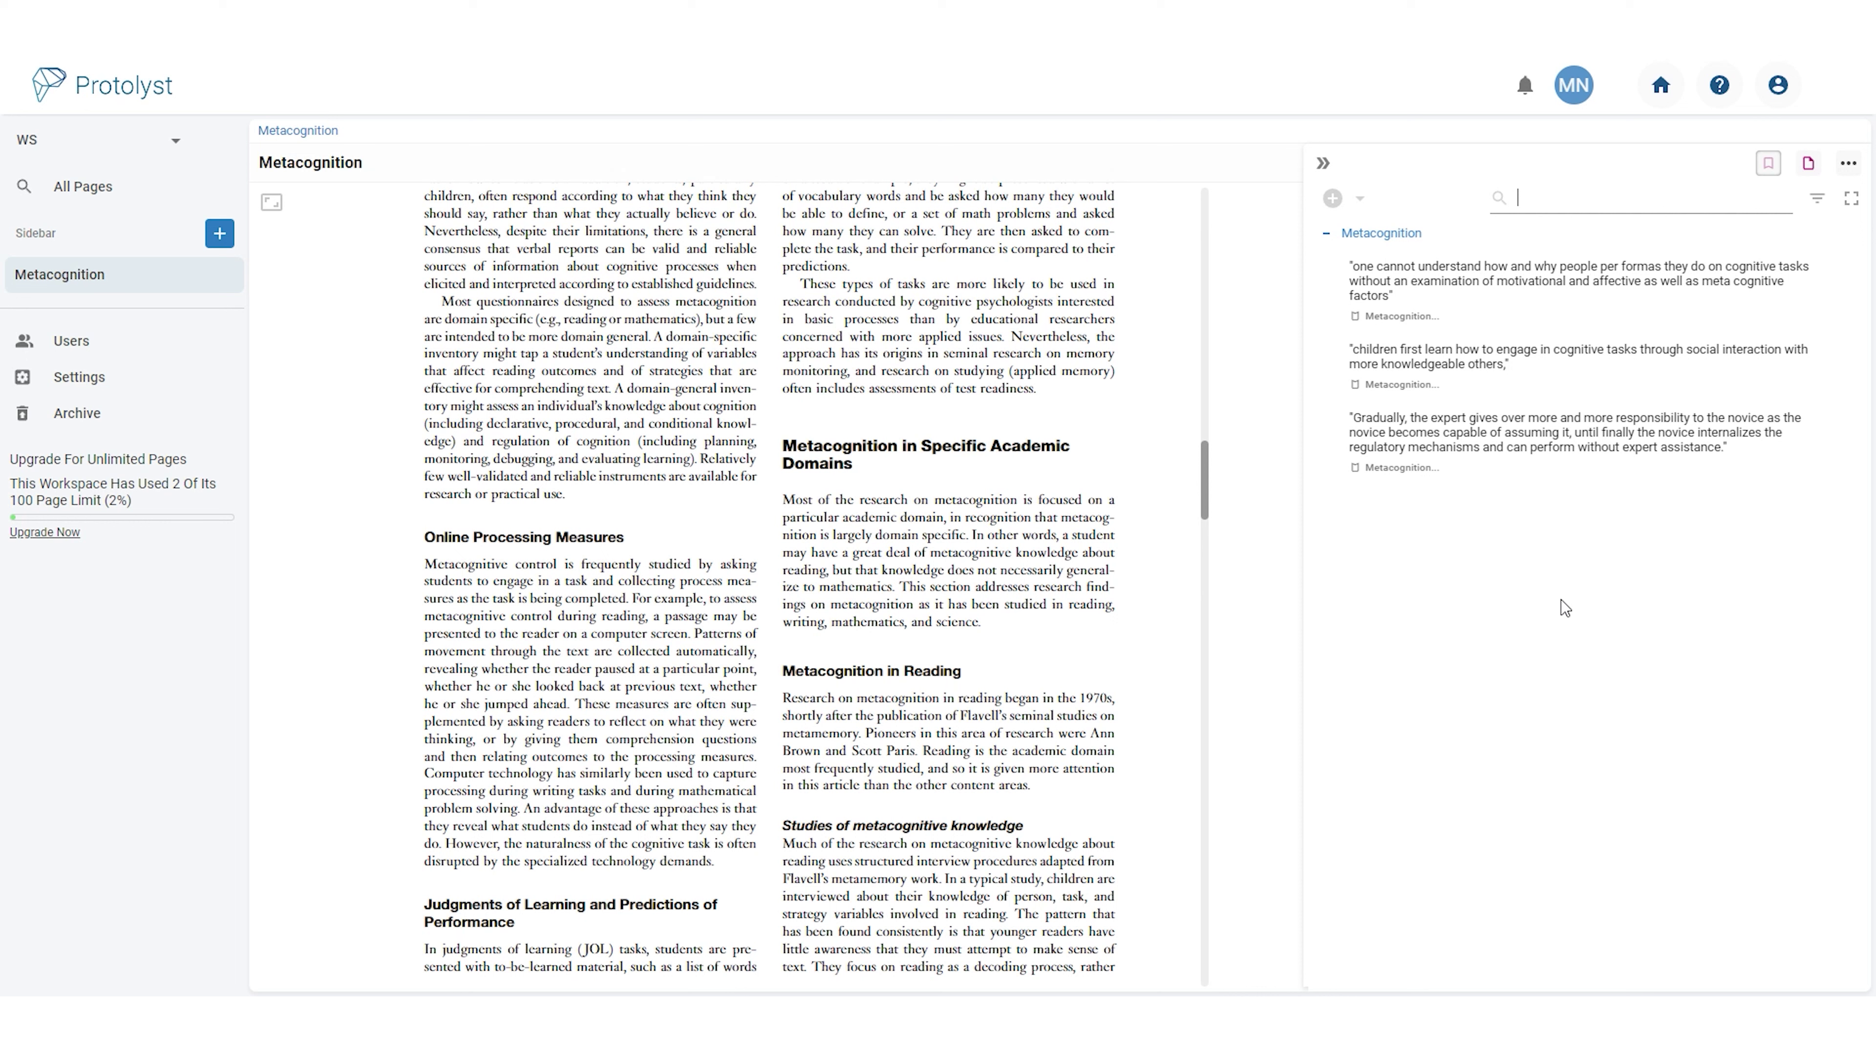
Create an empty page inside the Metacognition page
click(1816, 165)
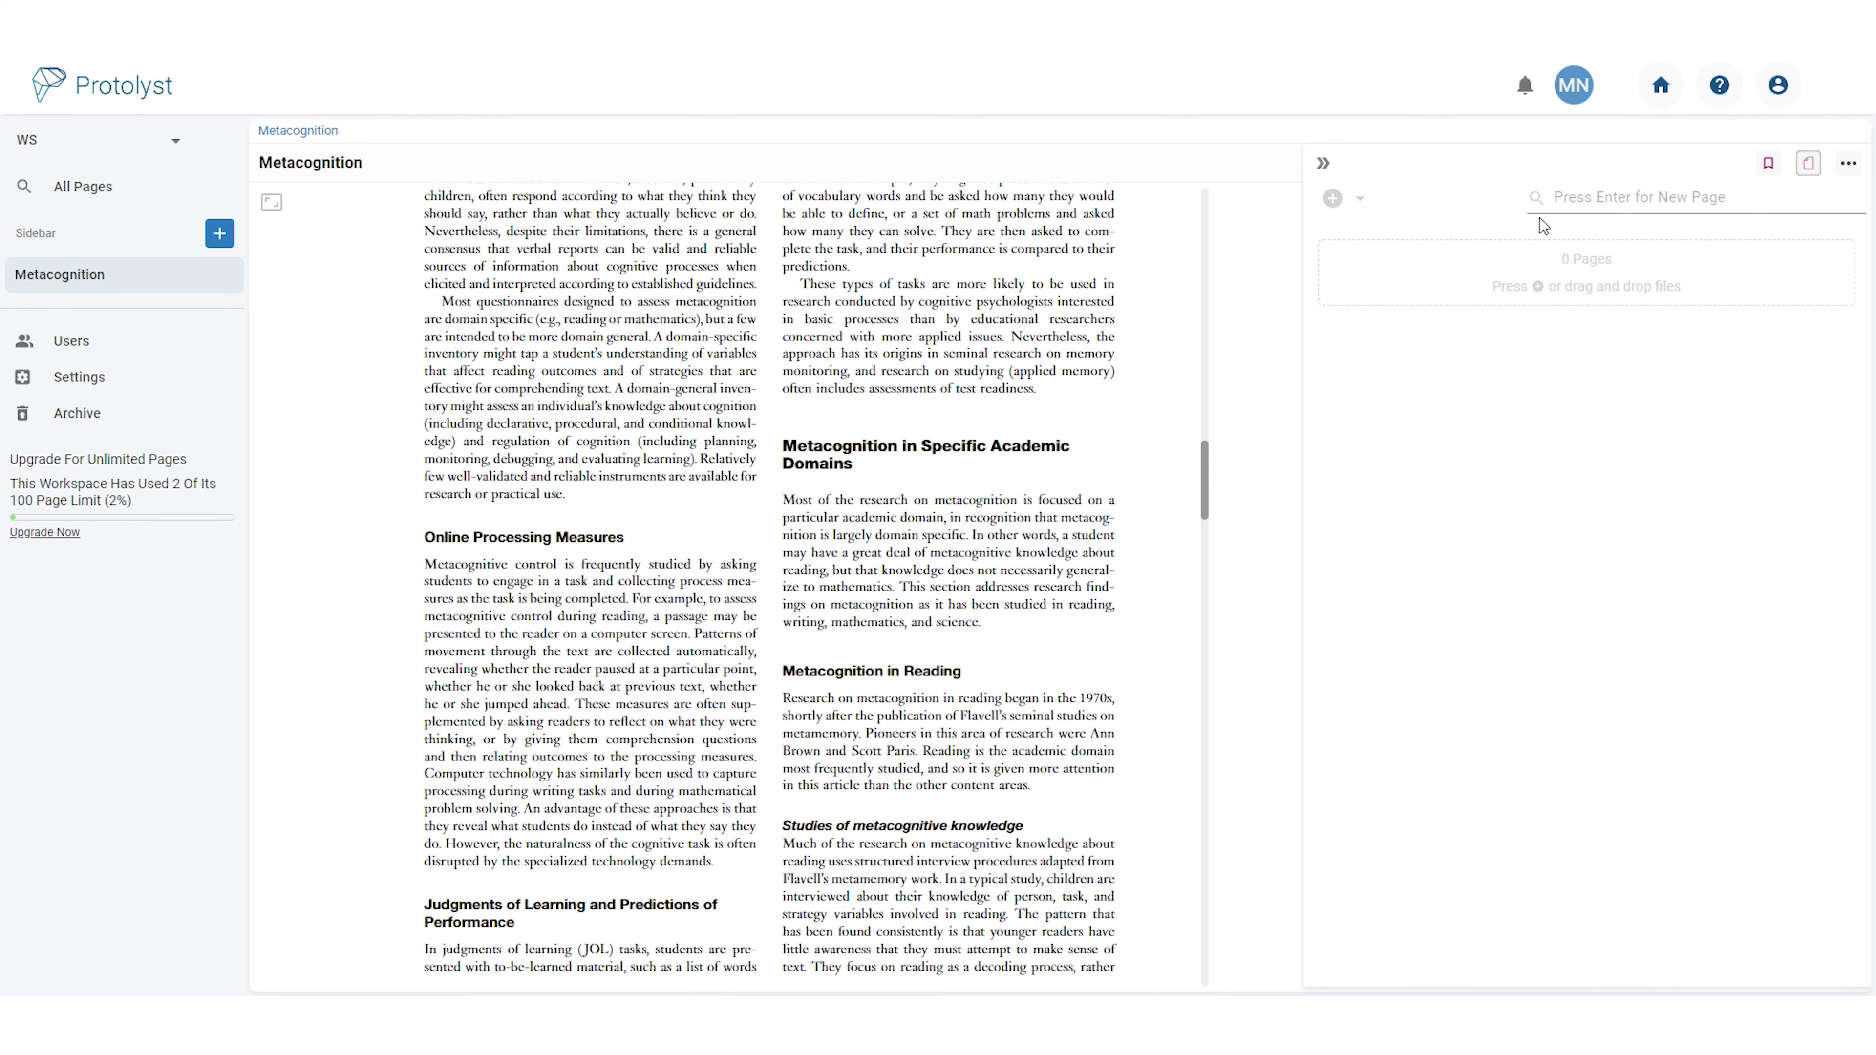
click(1340, 208)
click(1370, 237)
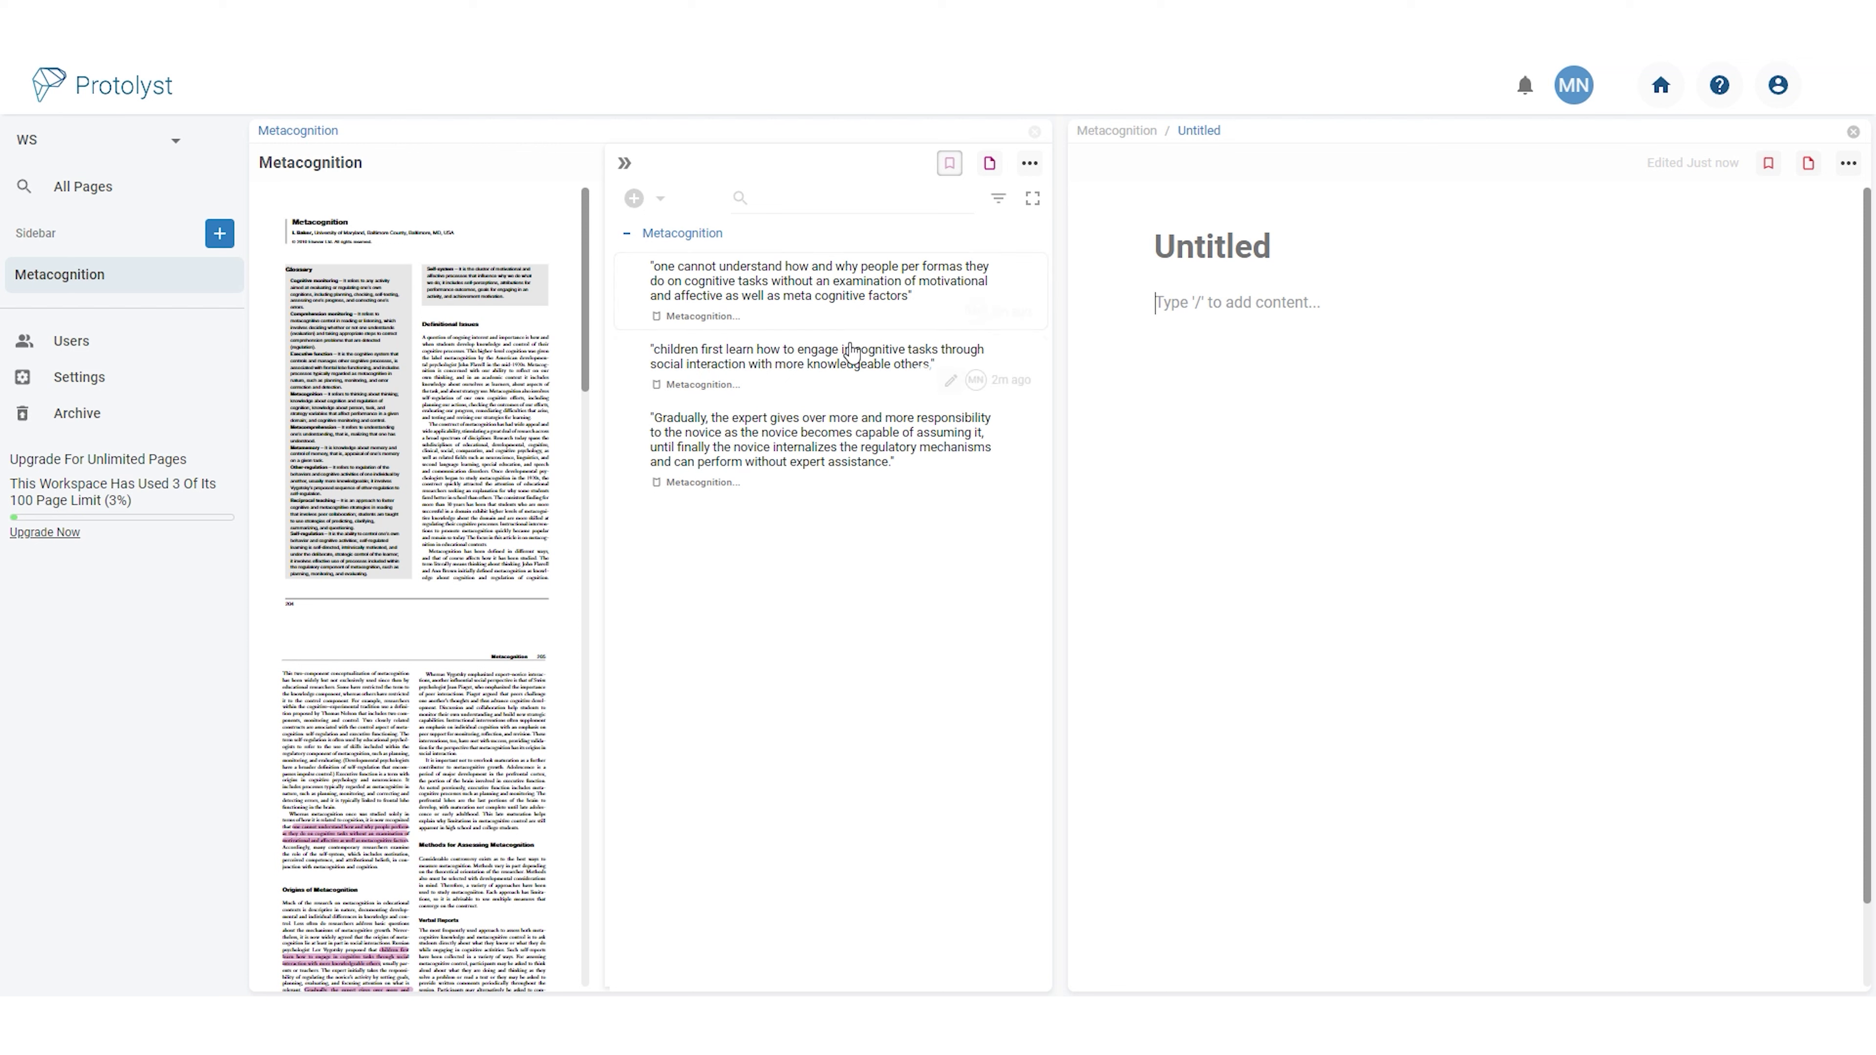
Insert the "children first learn how to engage" atom into the new page and title the page "Learning by Copycatting"
drag(850, 364, 1314, 318)
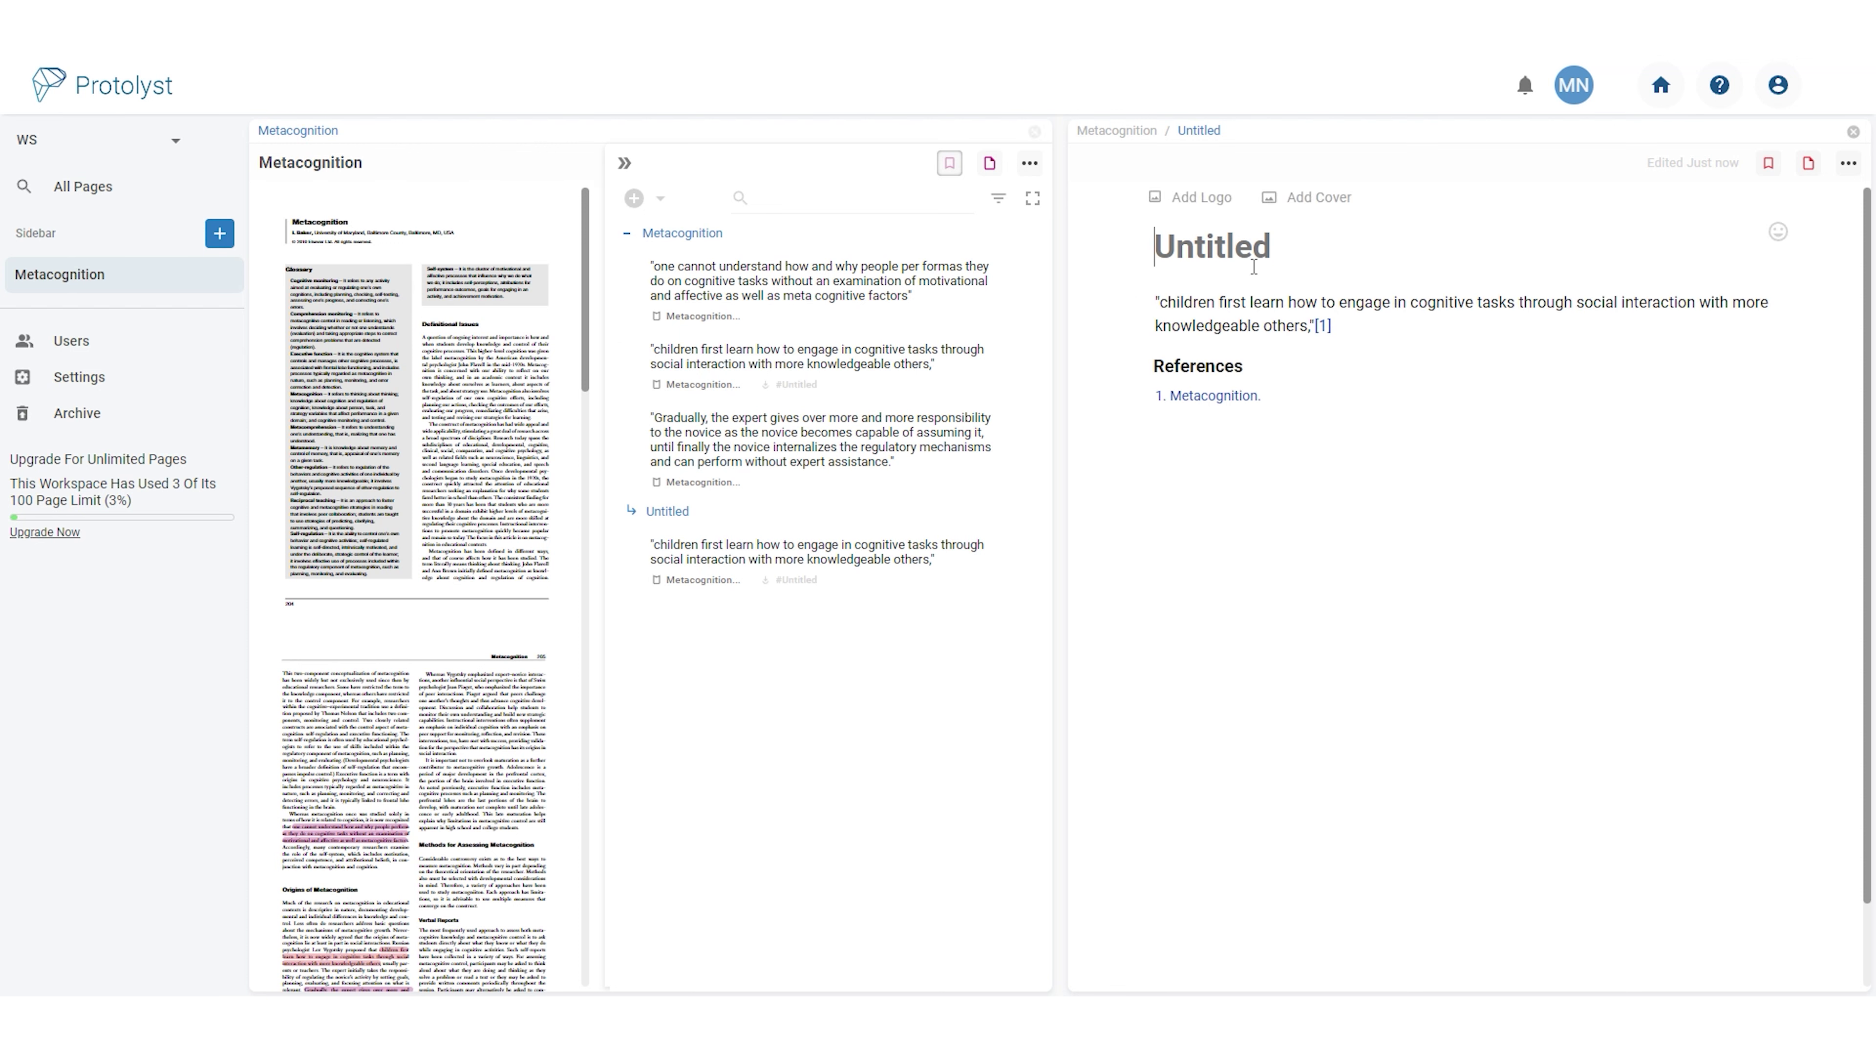
text(Learning b)
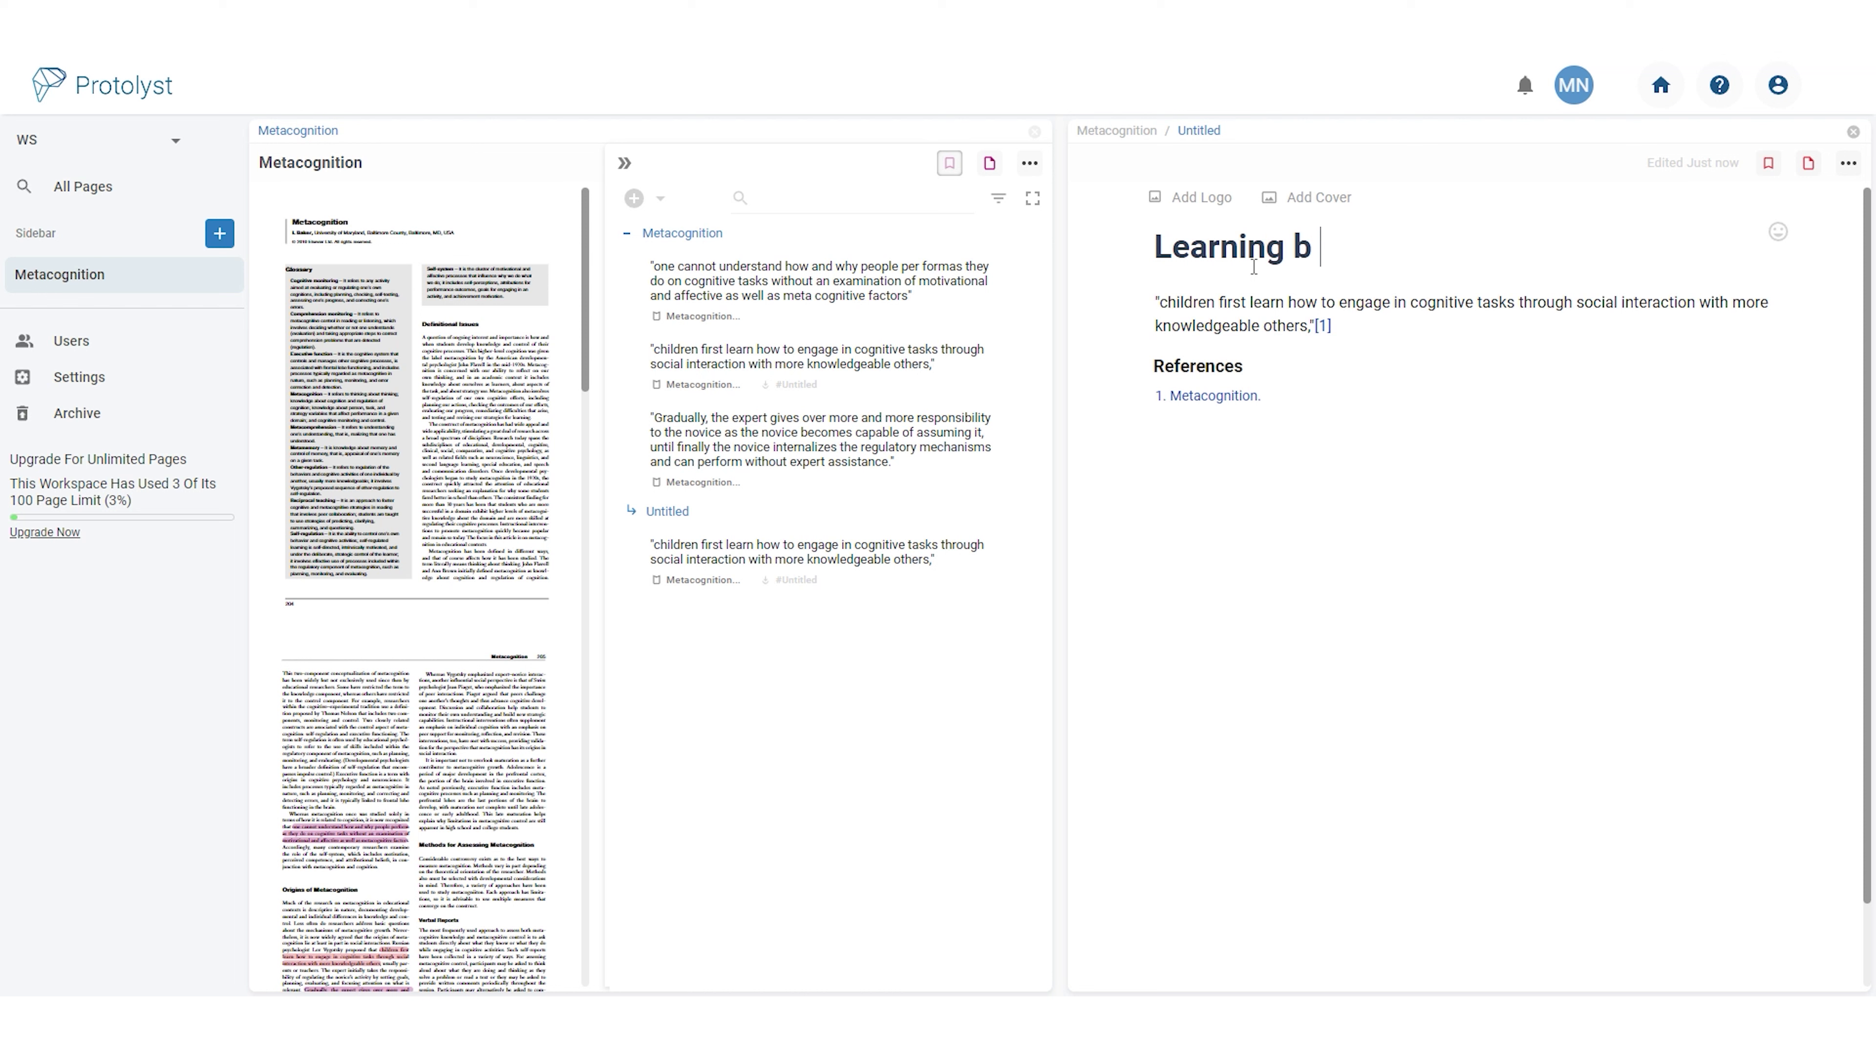
text(y Copycatting)
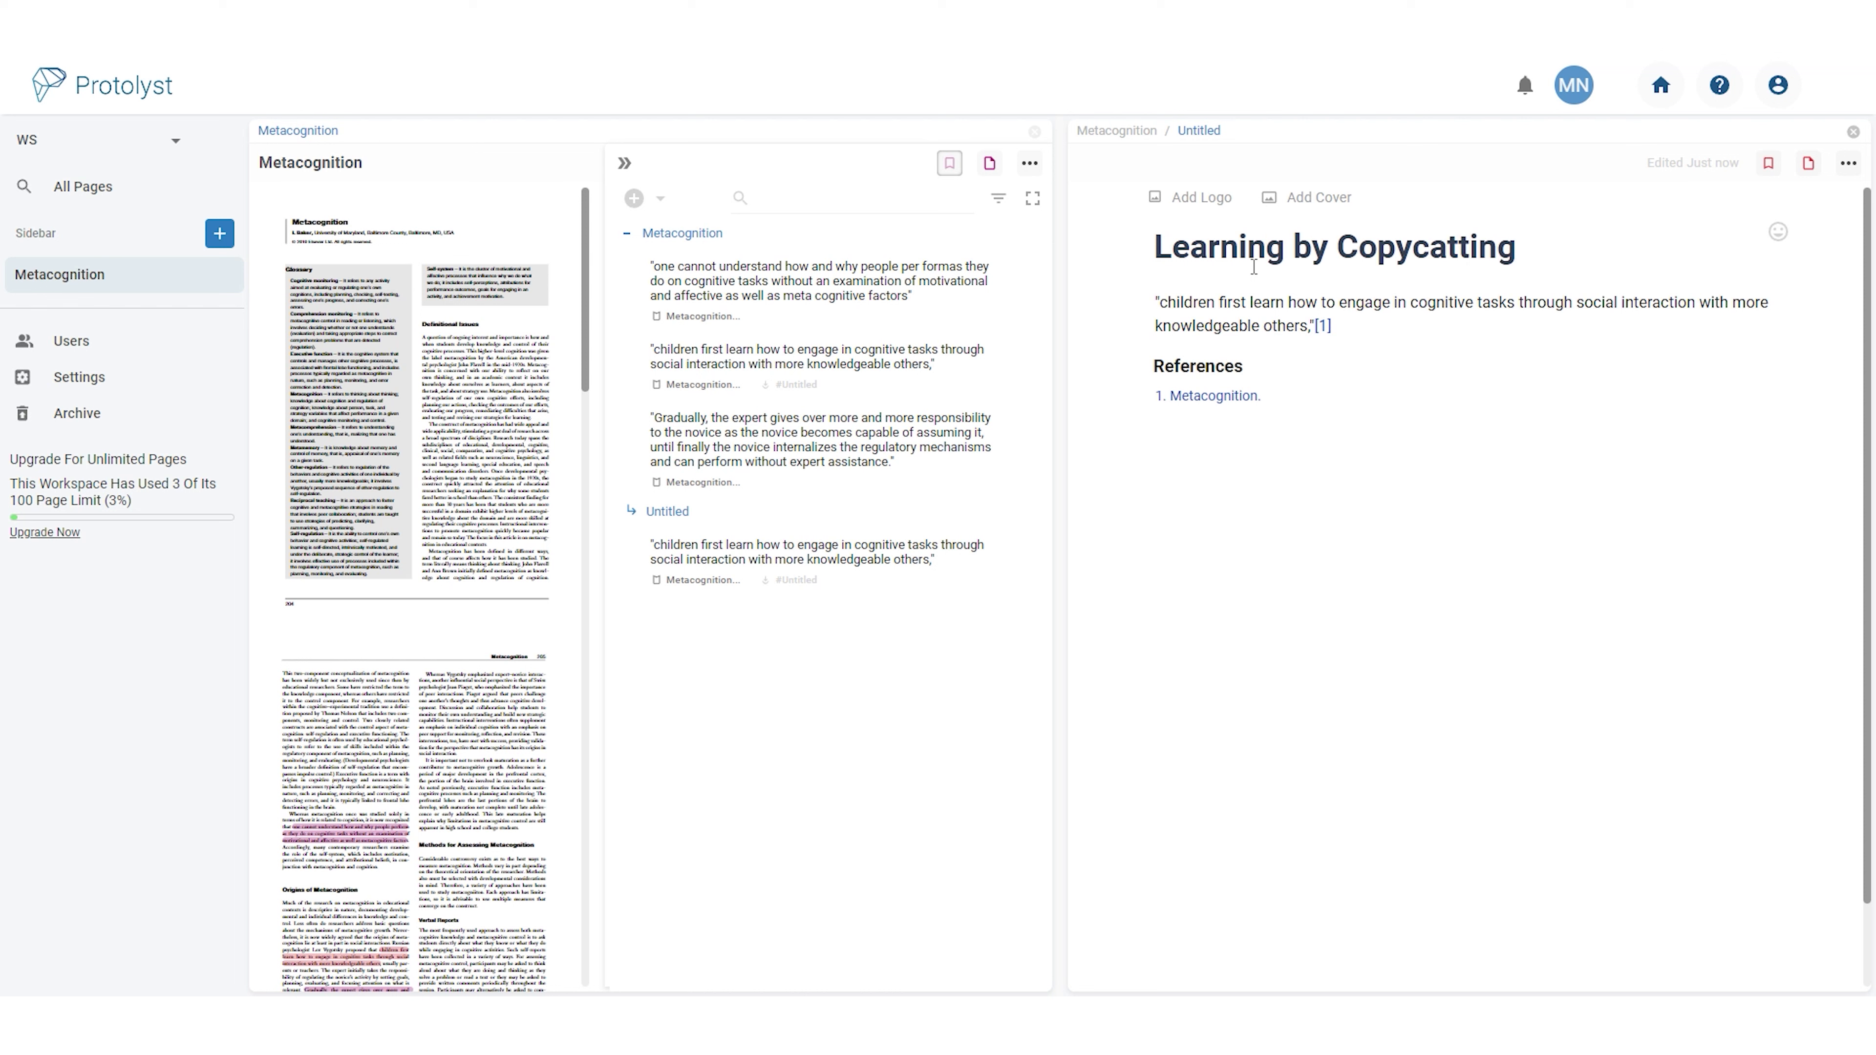
Below the quote, write the note "Learning new tasks is first done by copying and engaging with someone more experienced at the task"
click(1335, 326)
key(Return)
text(Learning n)
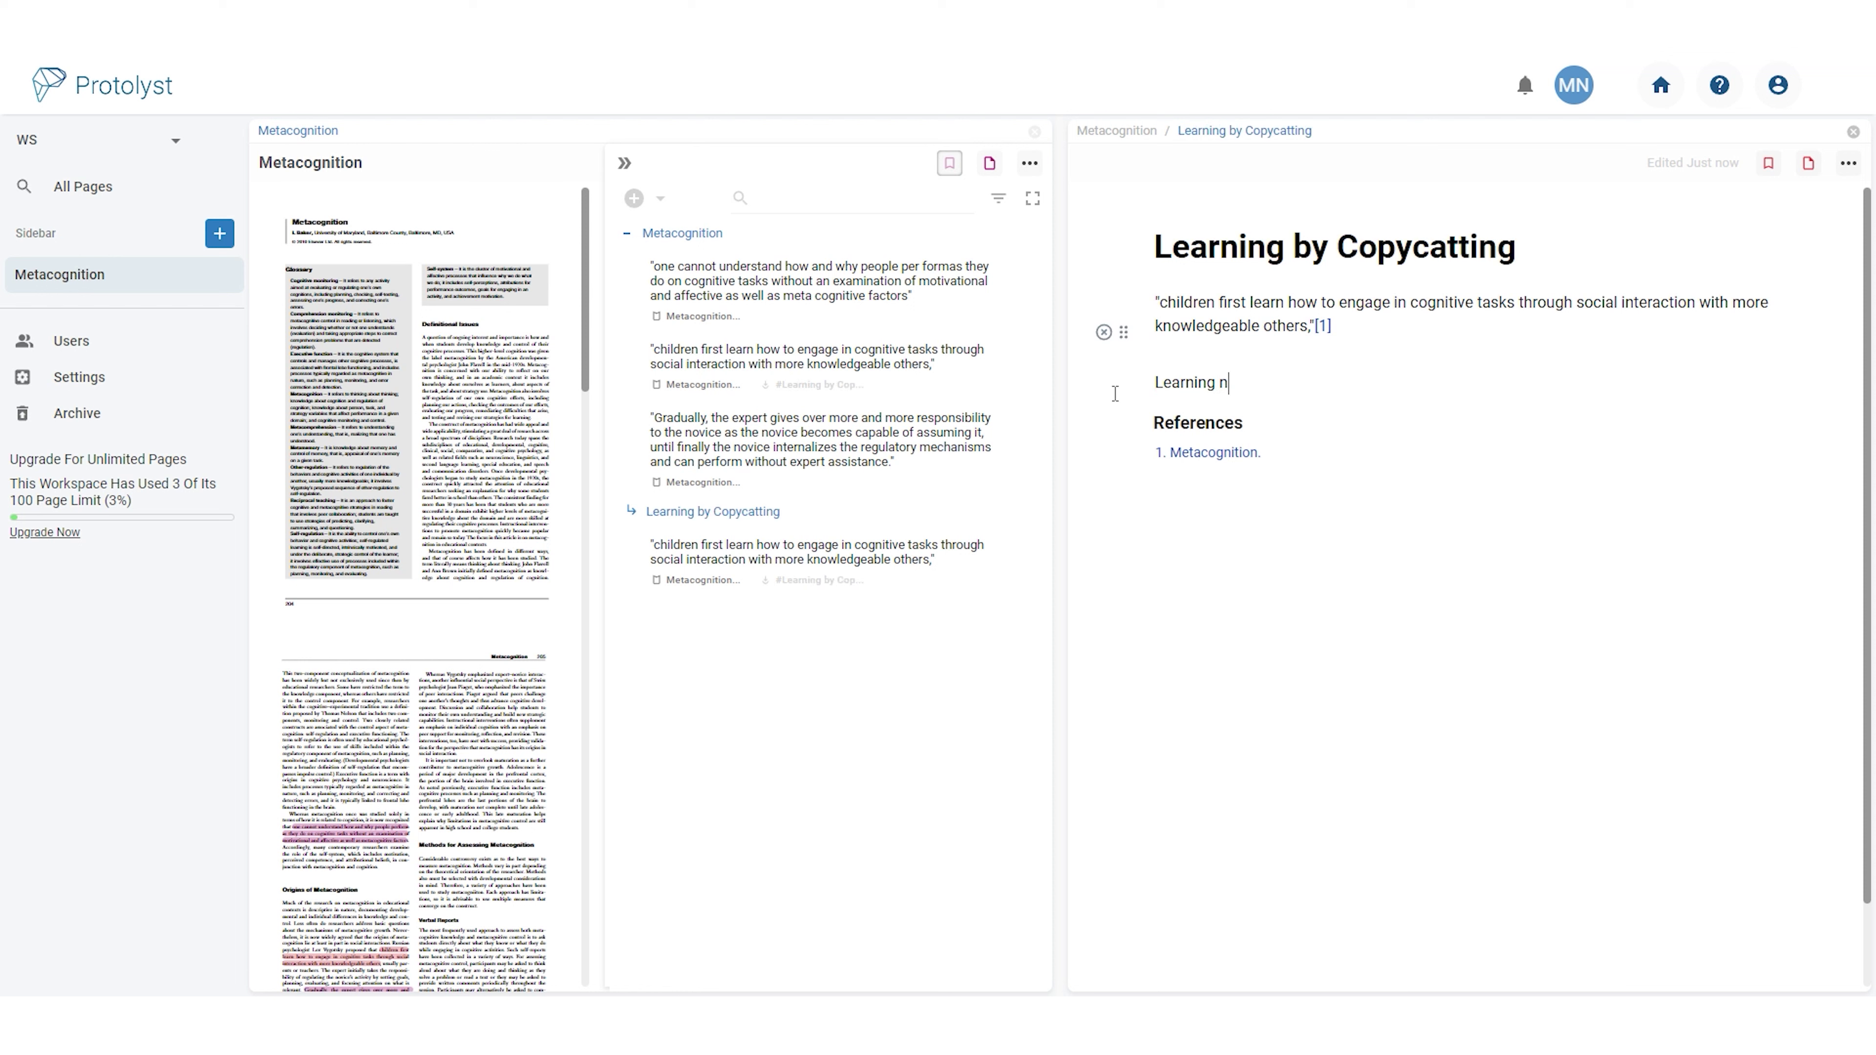
text(ew tasks is first done by copyin)
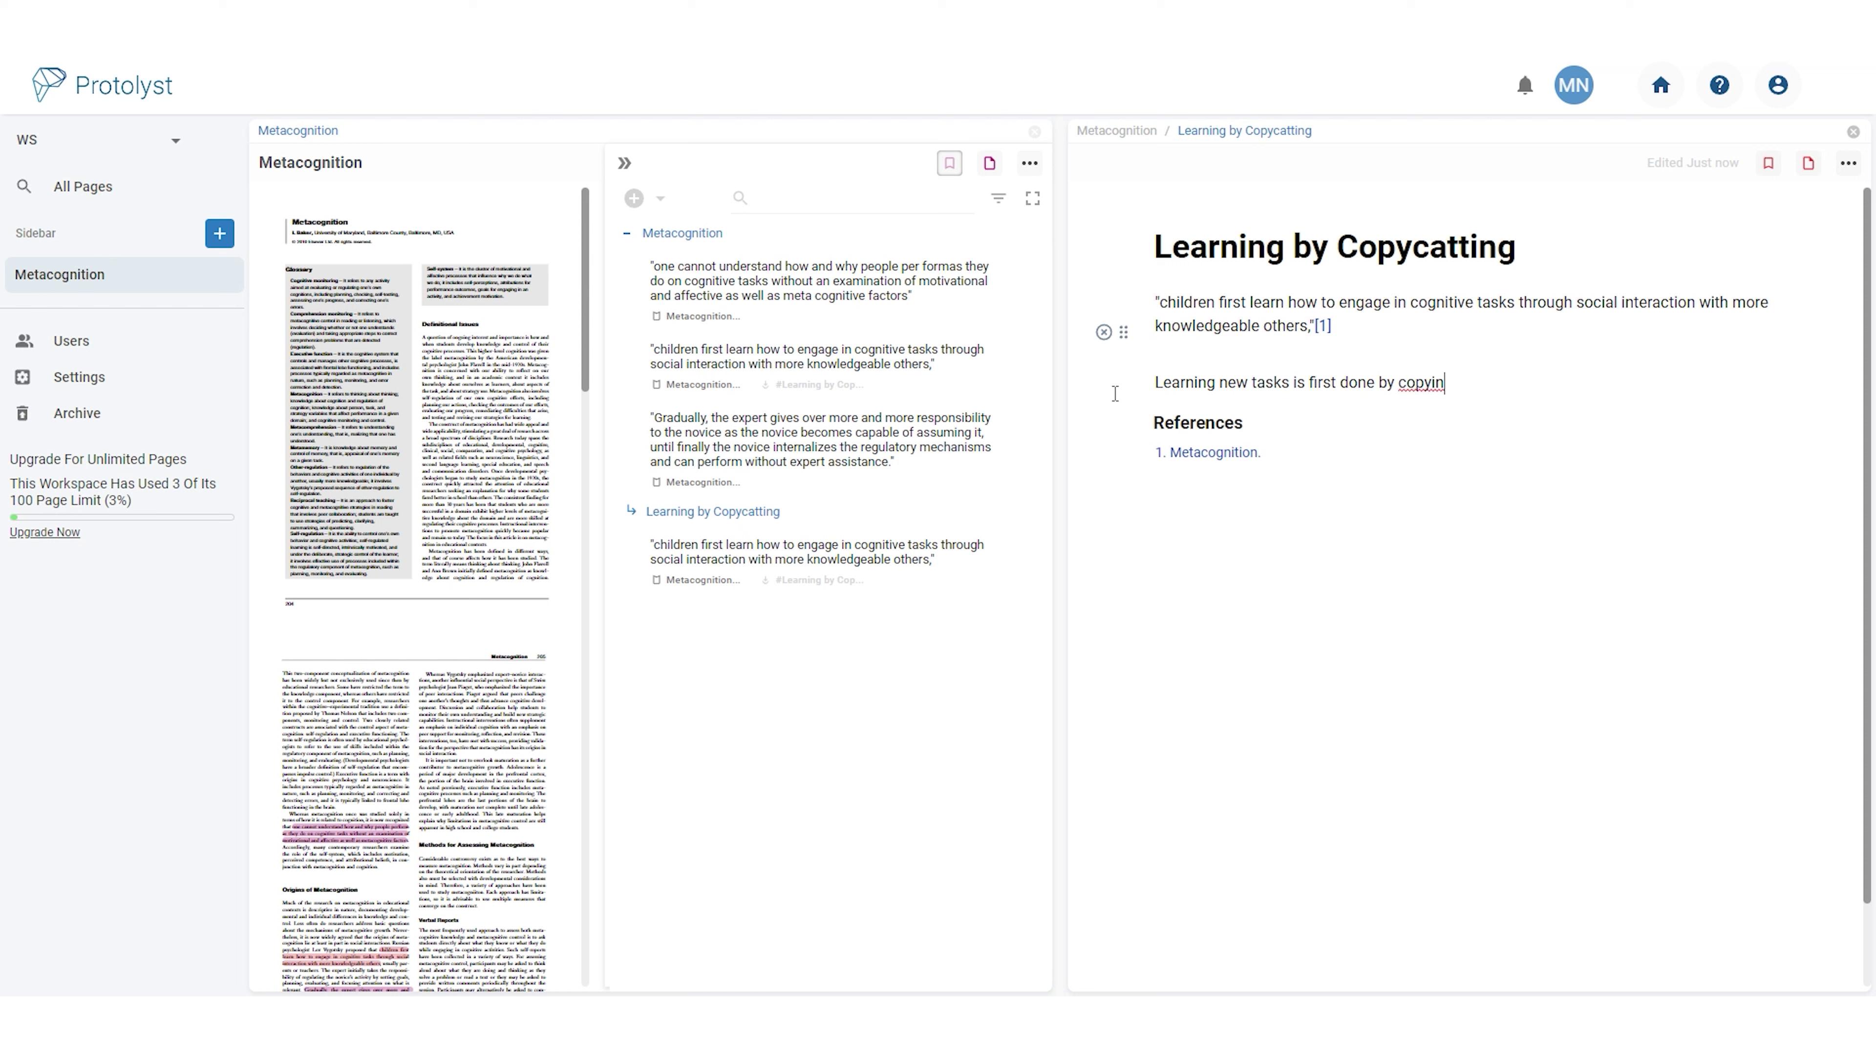
text(g and engaging with someone more expe)
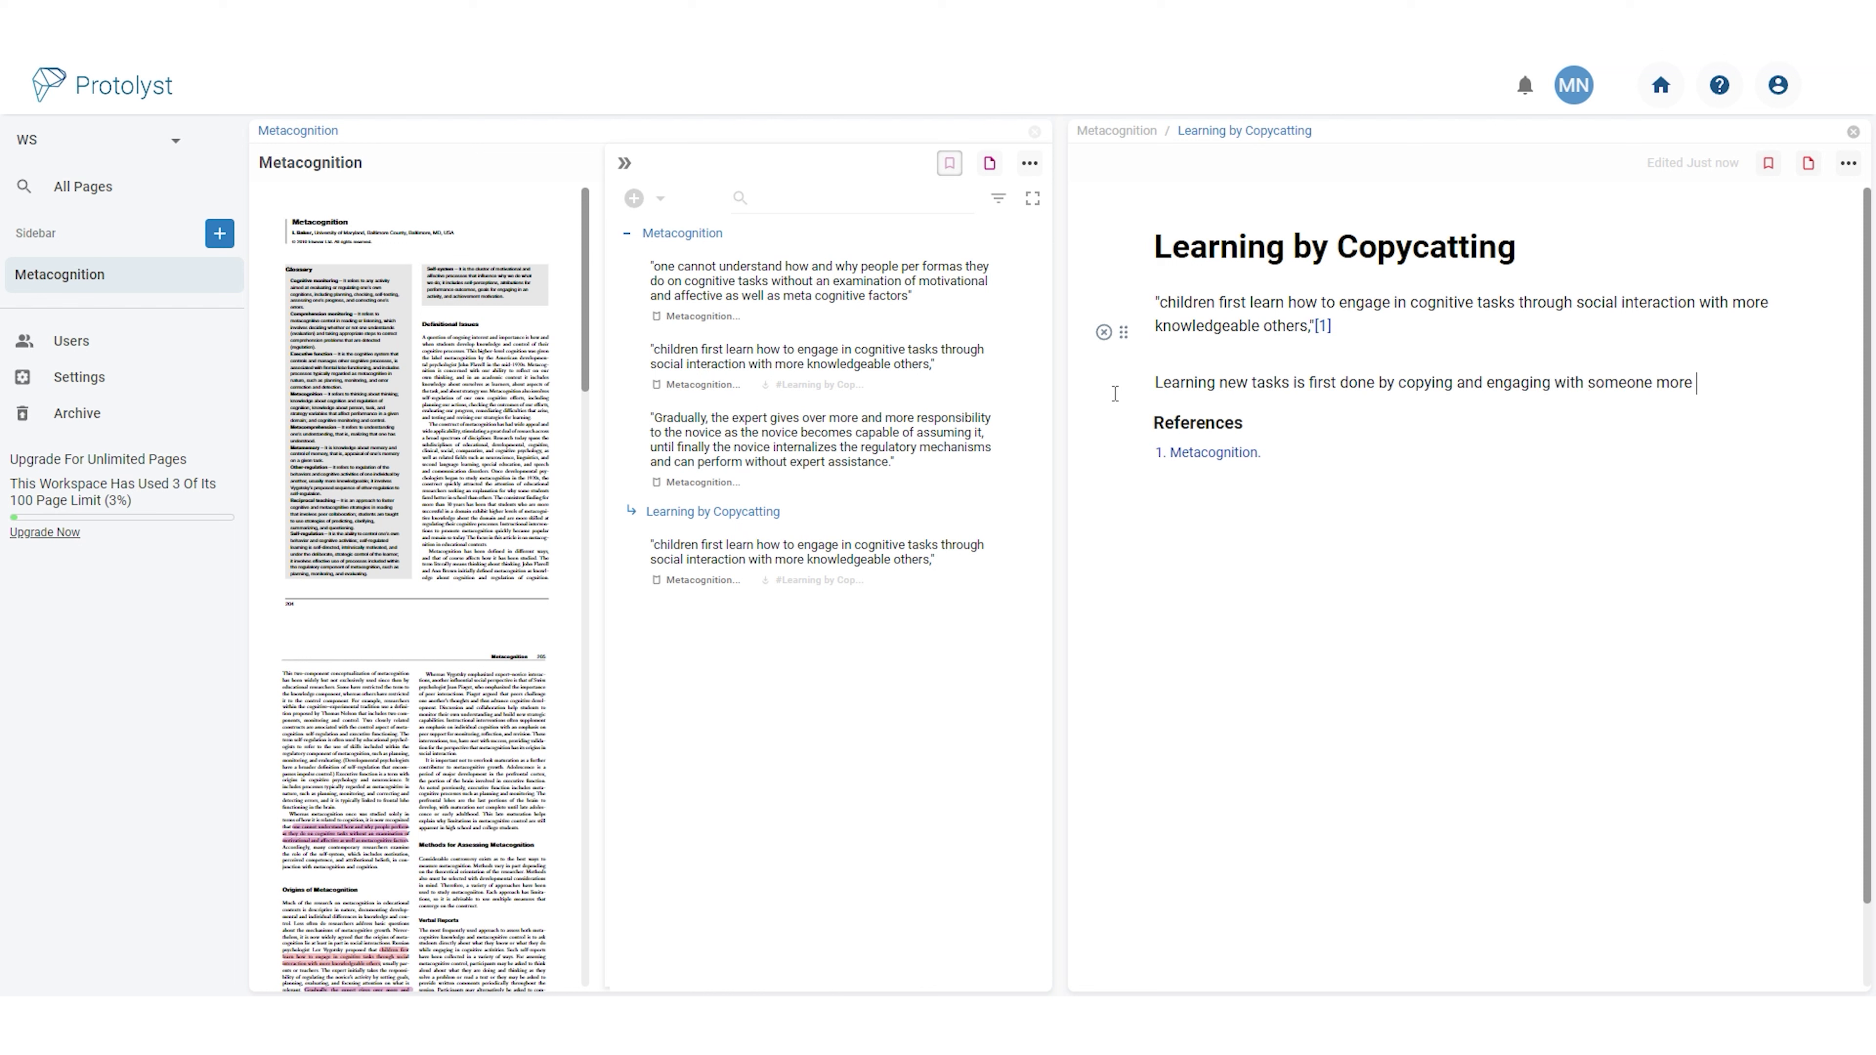
text(rienced at the task)
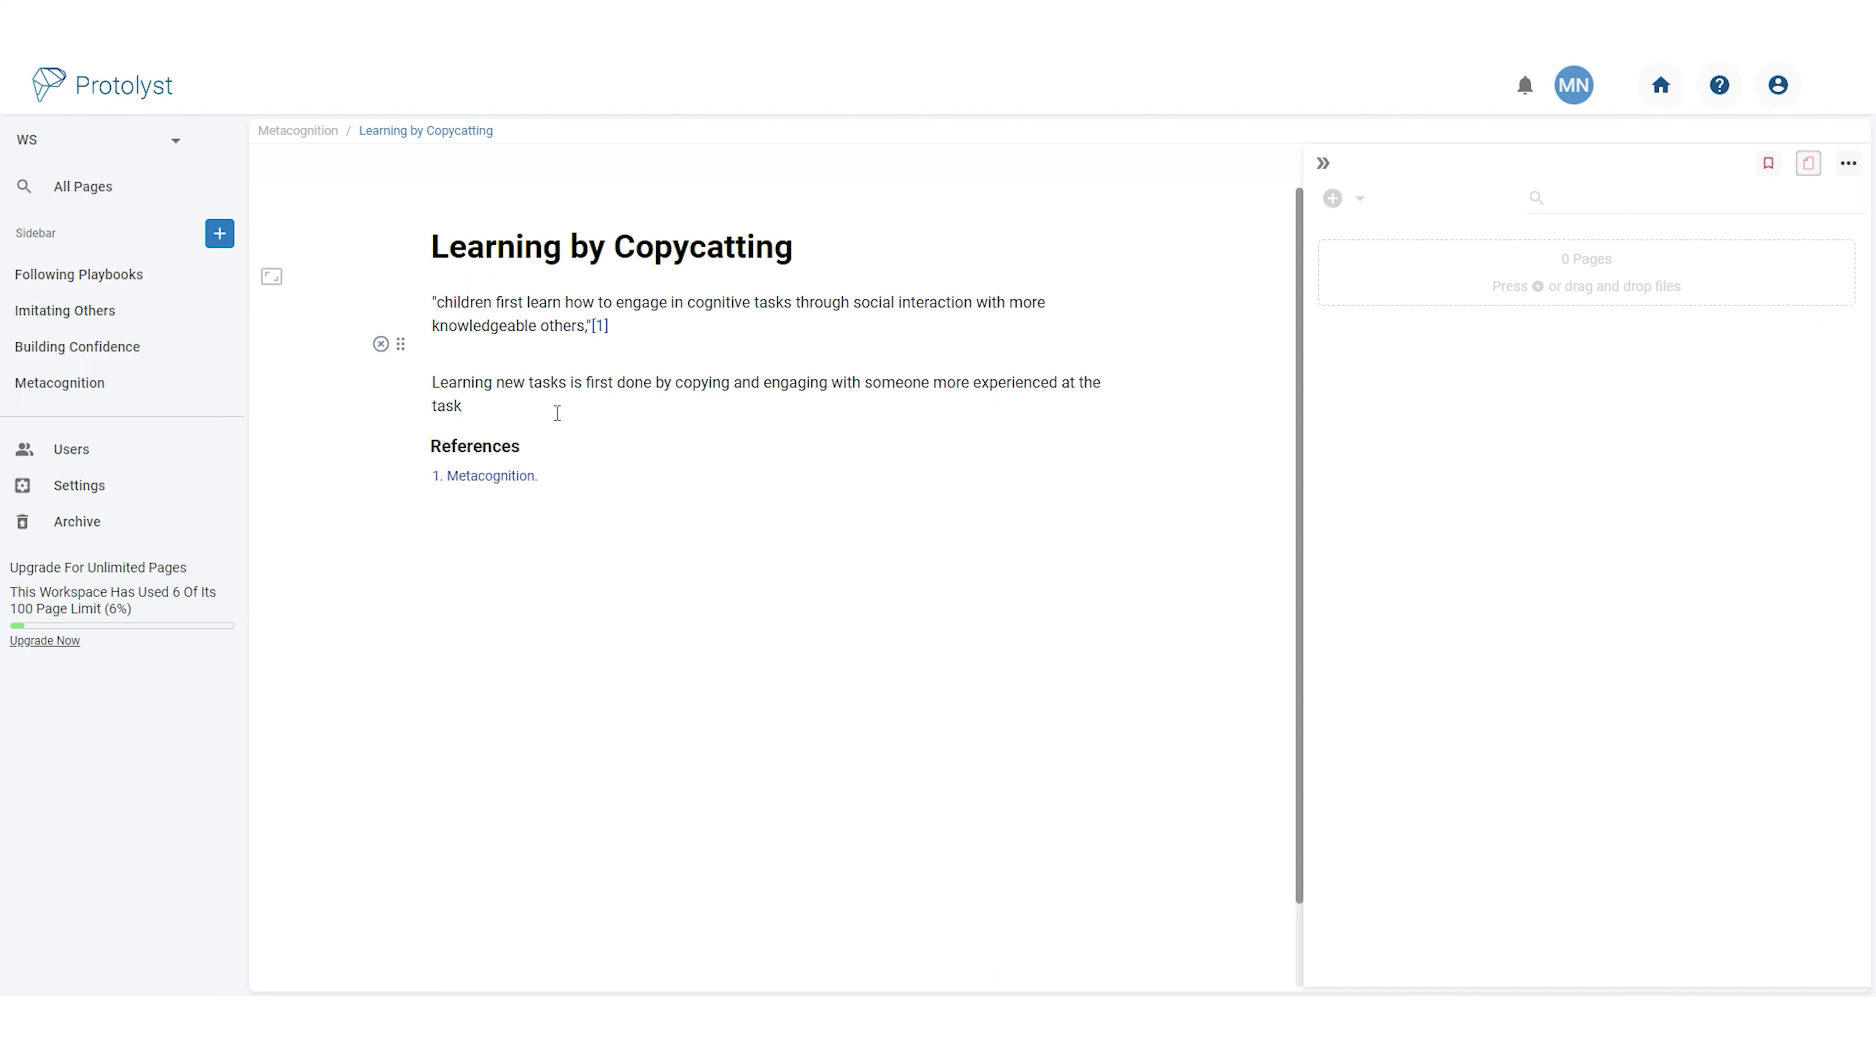
Link the pages Following Playbooks, Building Confidence and Imitating Others to the Learning by Copycatting page
click(1338, 201)
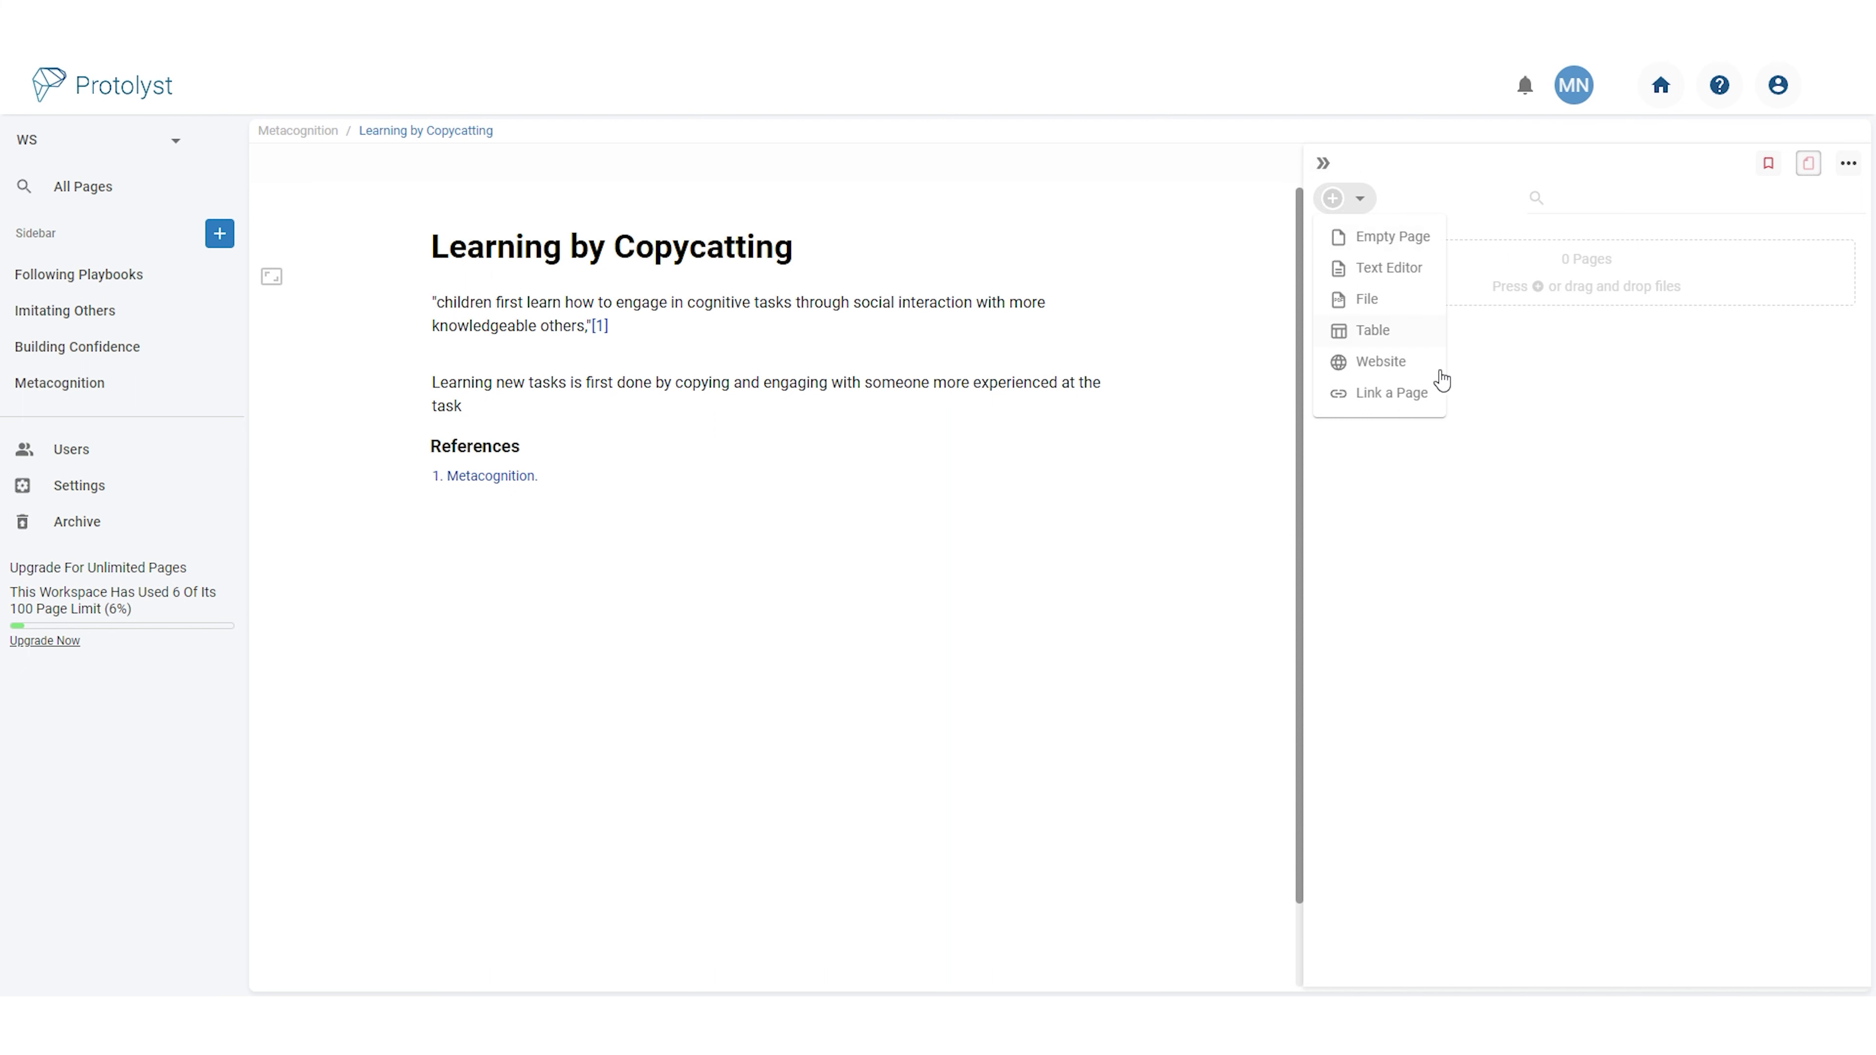
click(1436, 402)
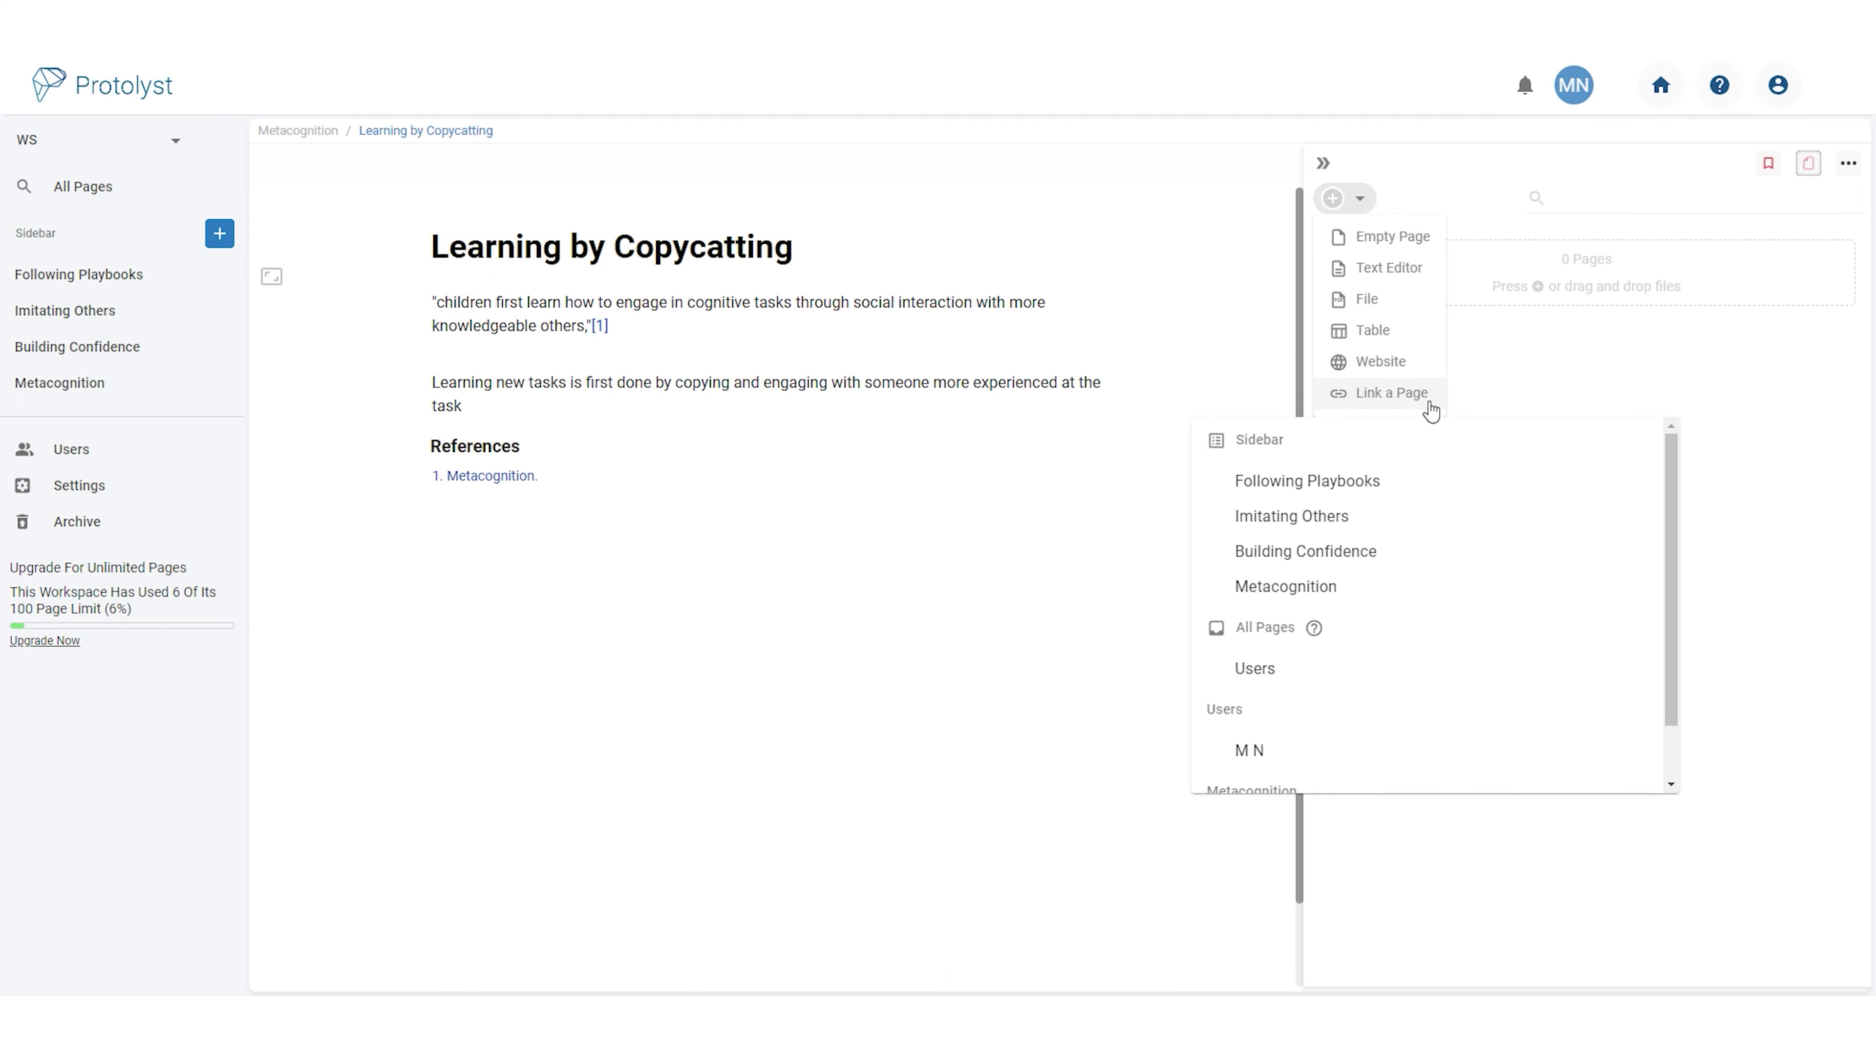
click(1381, 482)
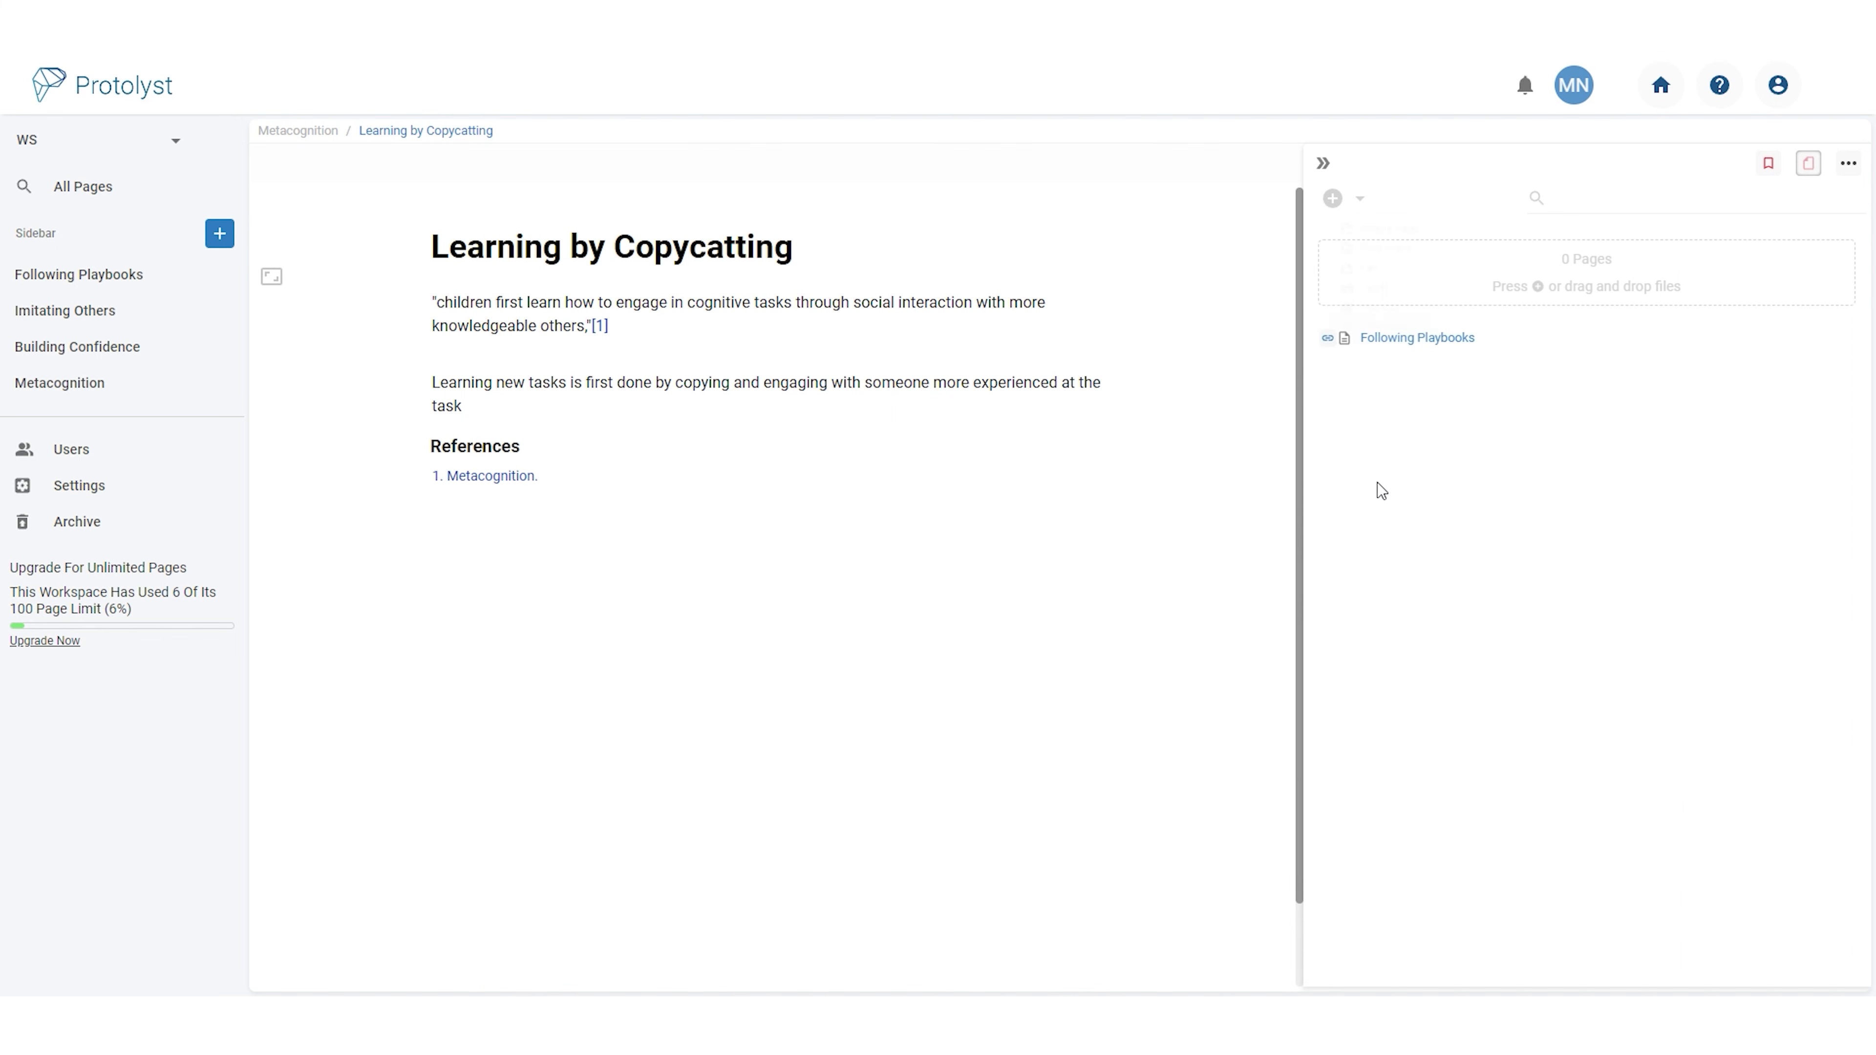
click(1340, 200)
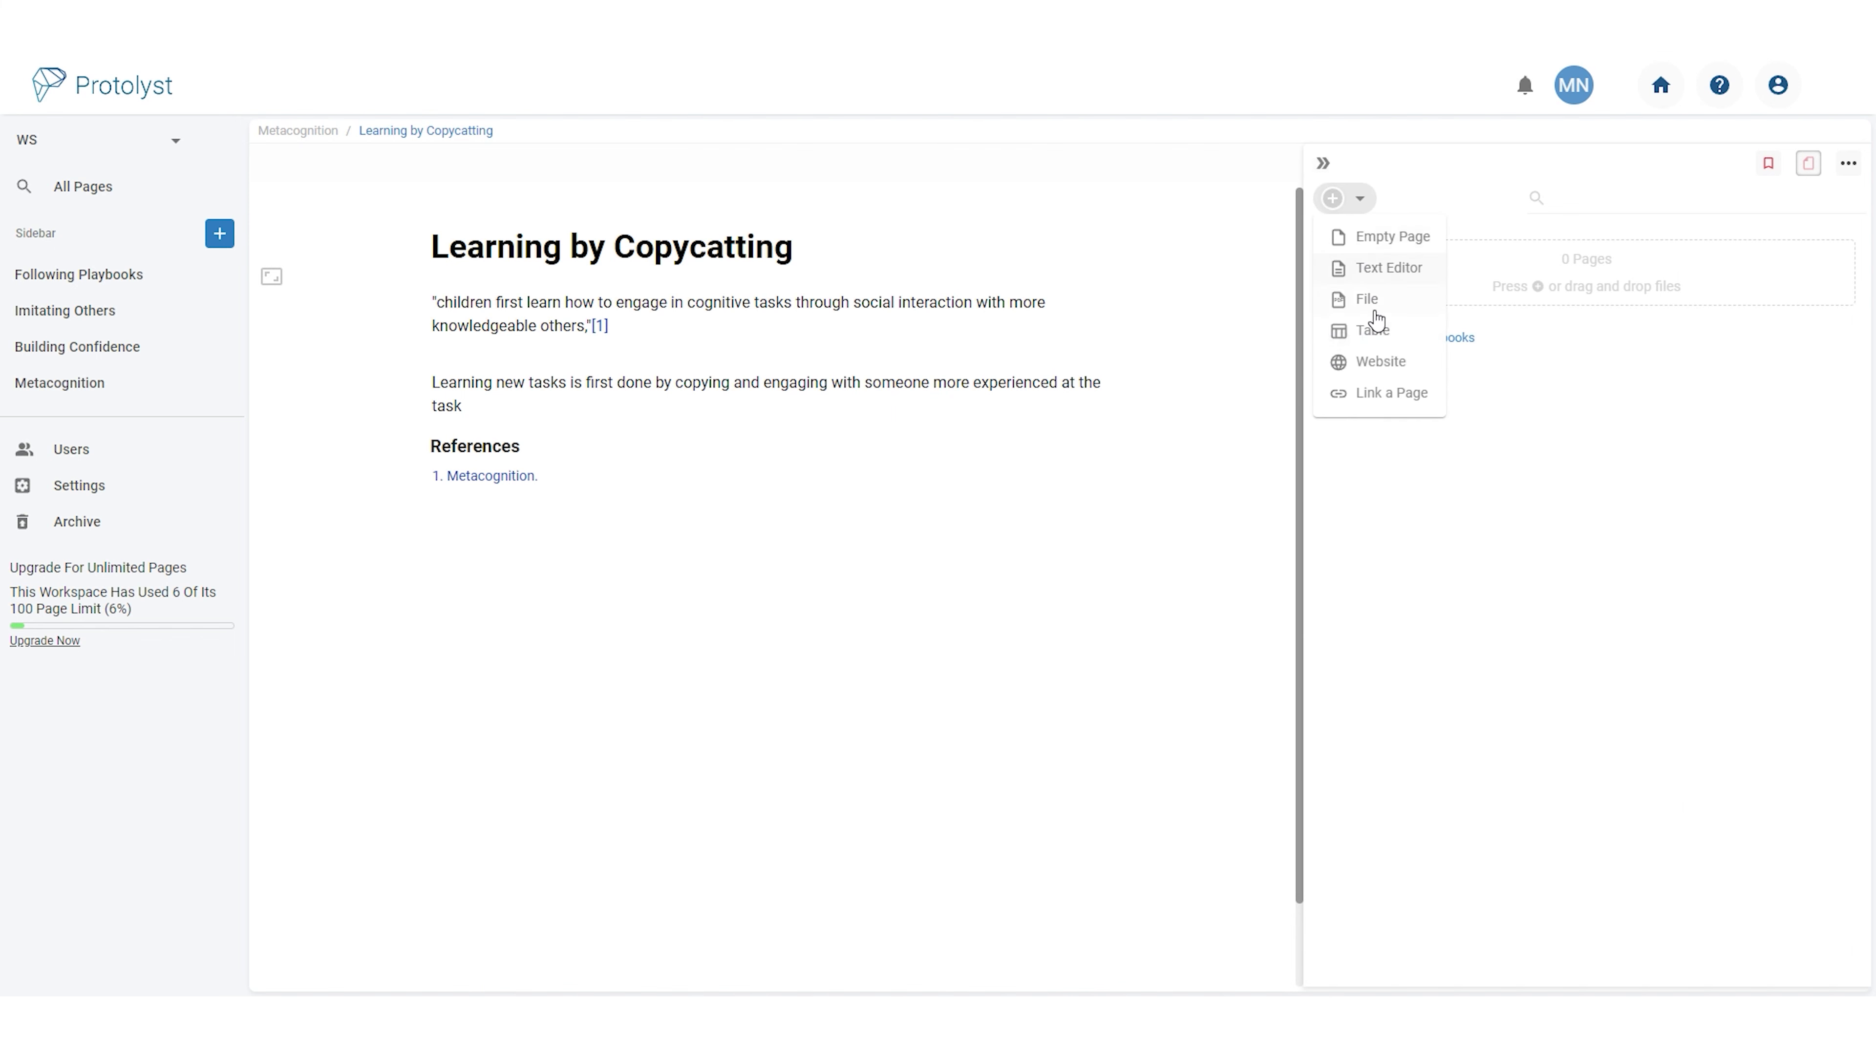
click(1387, 395)
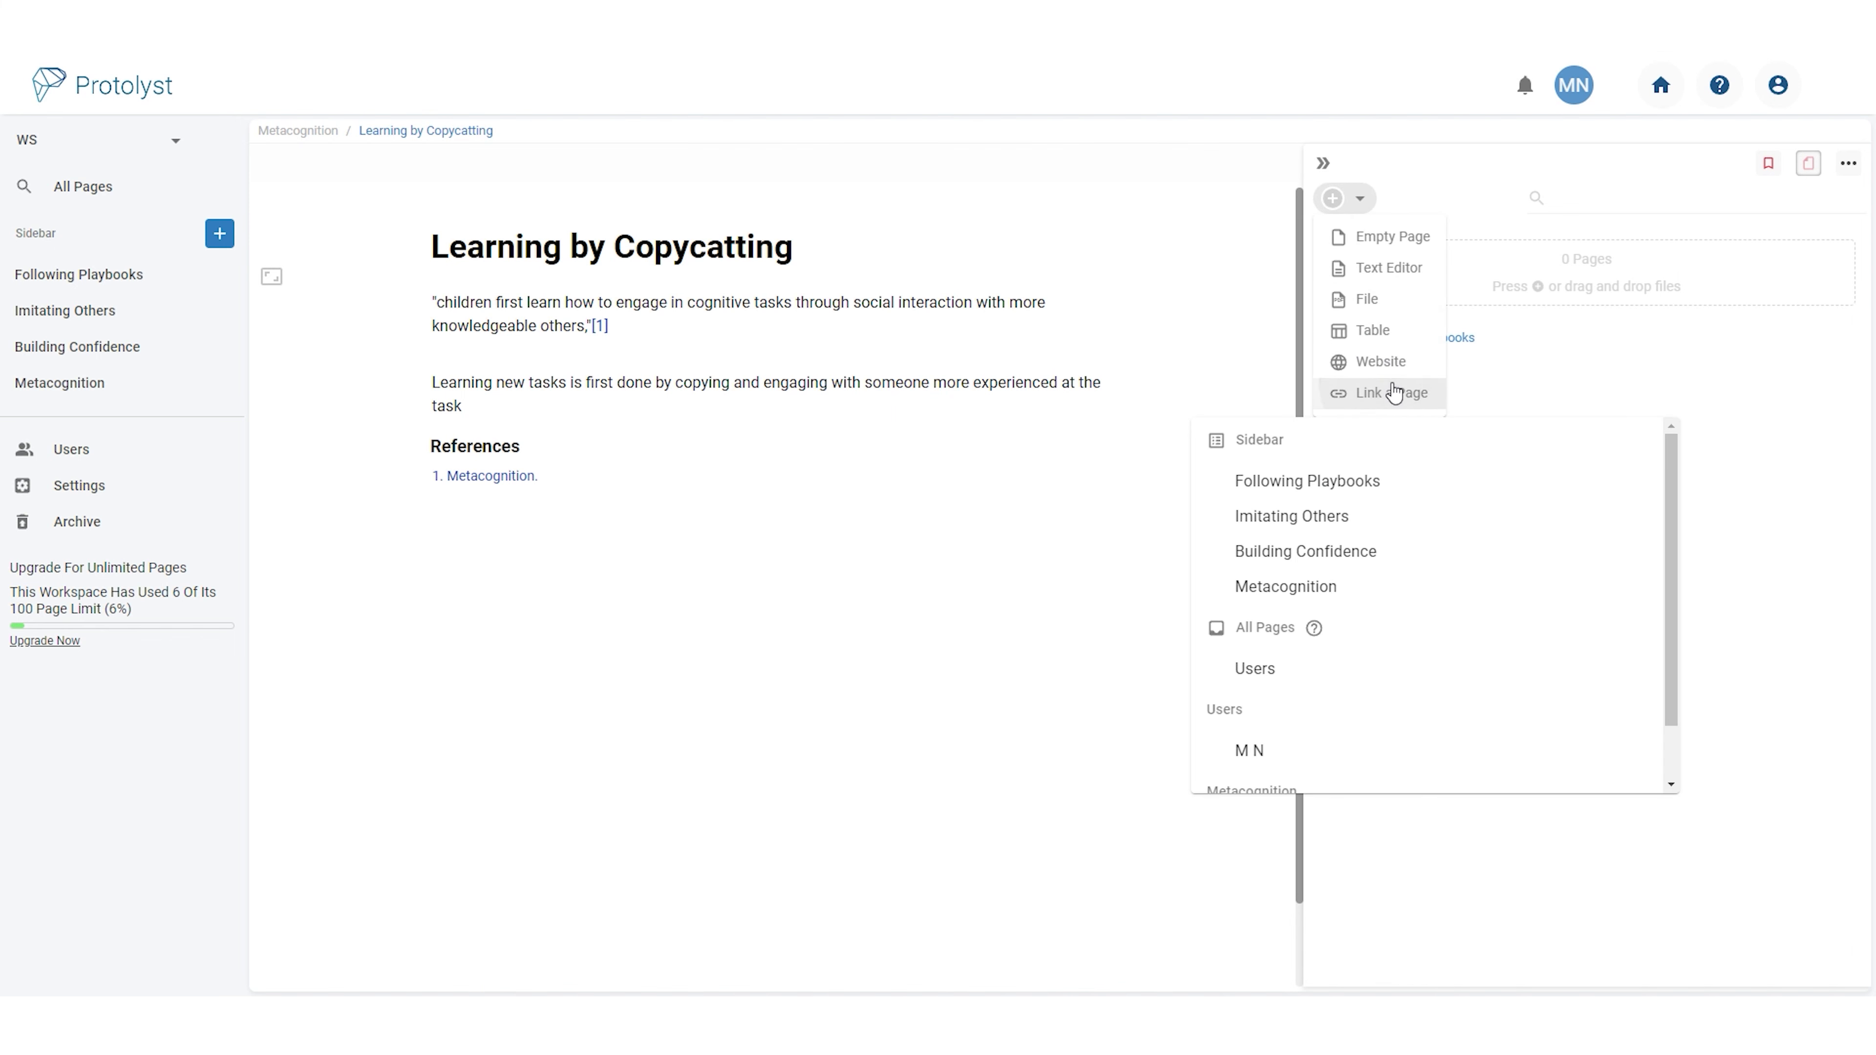
click(1359, 551)
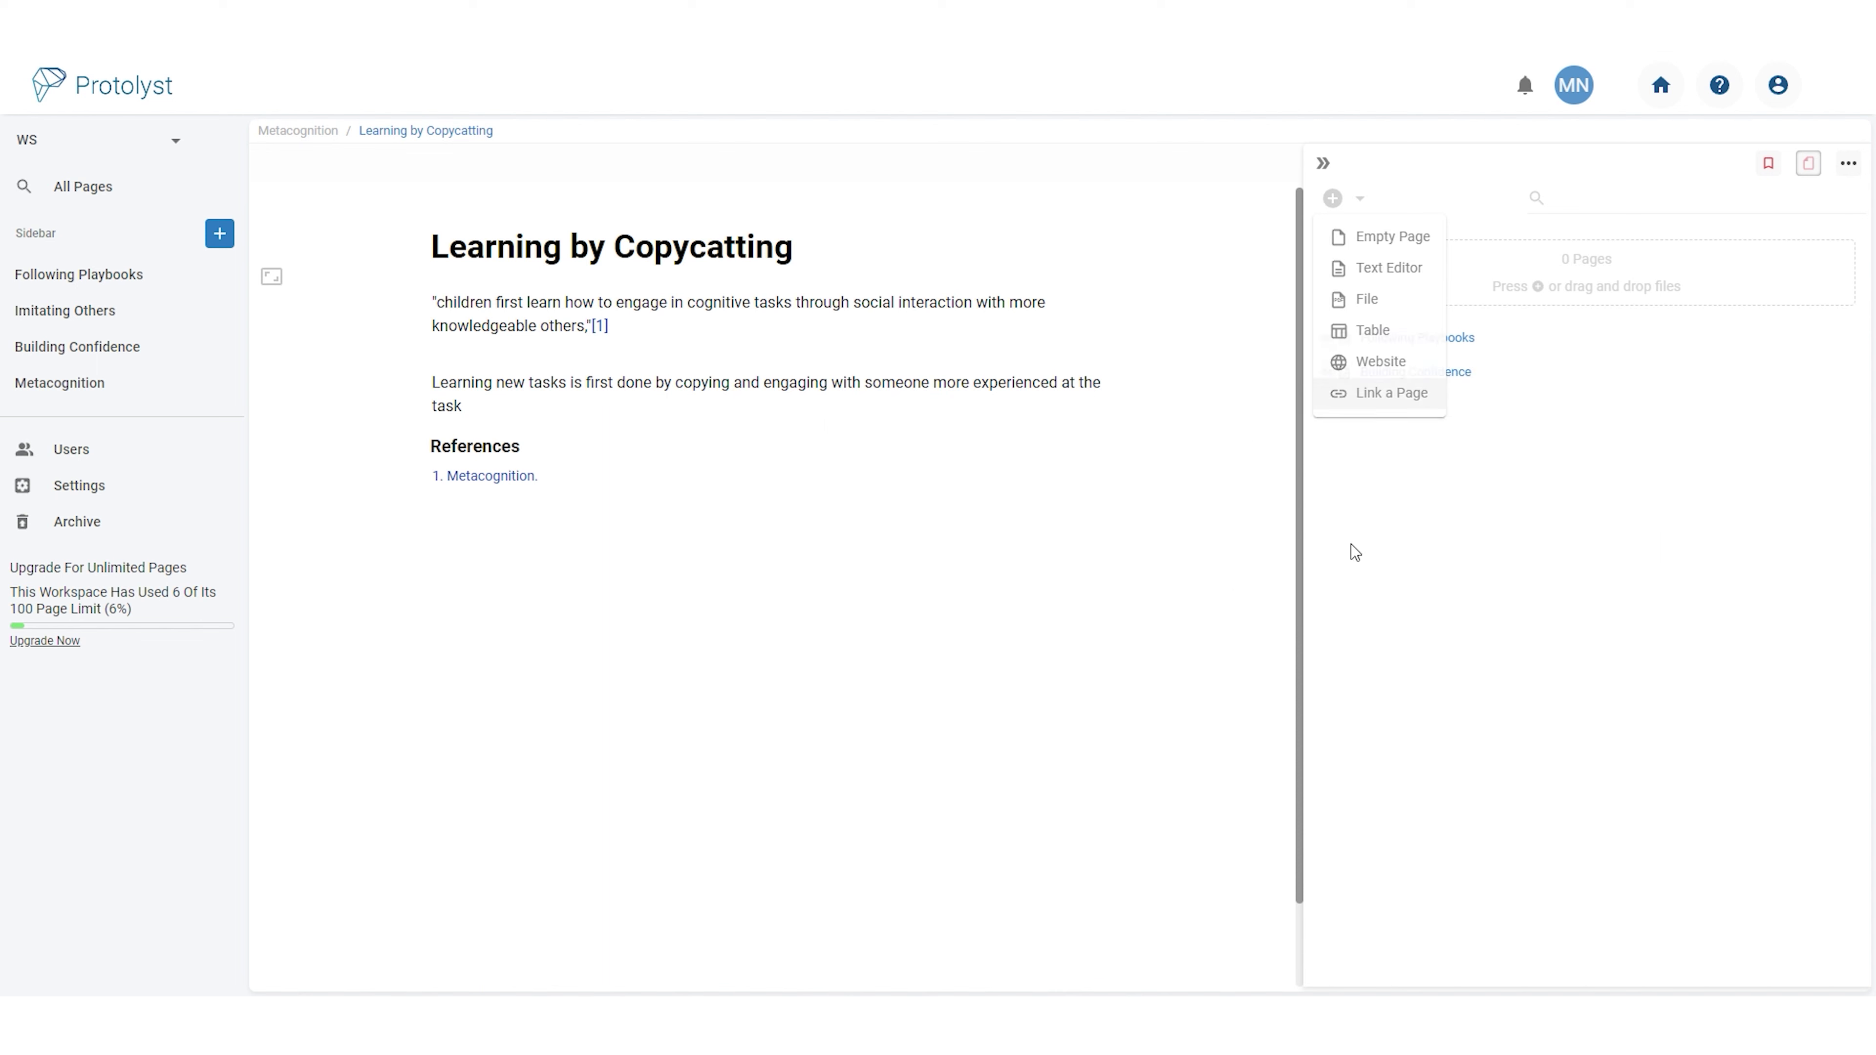
click(1357, 201)
click(1389, 392)
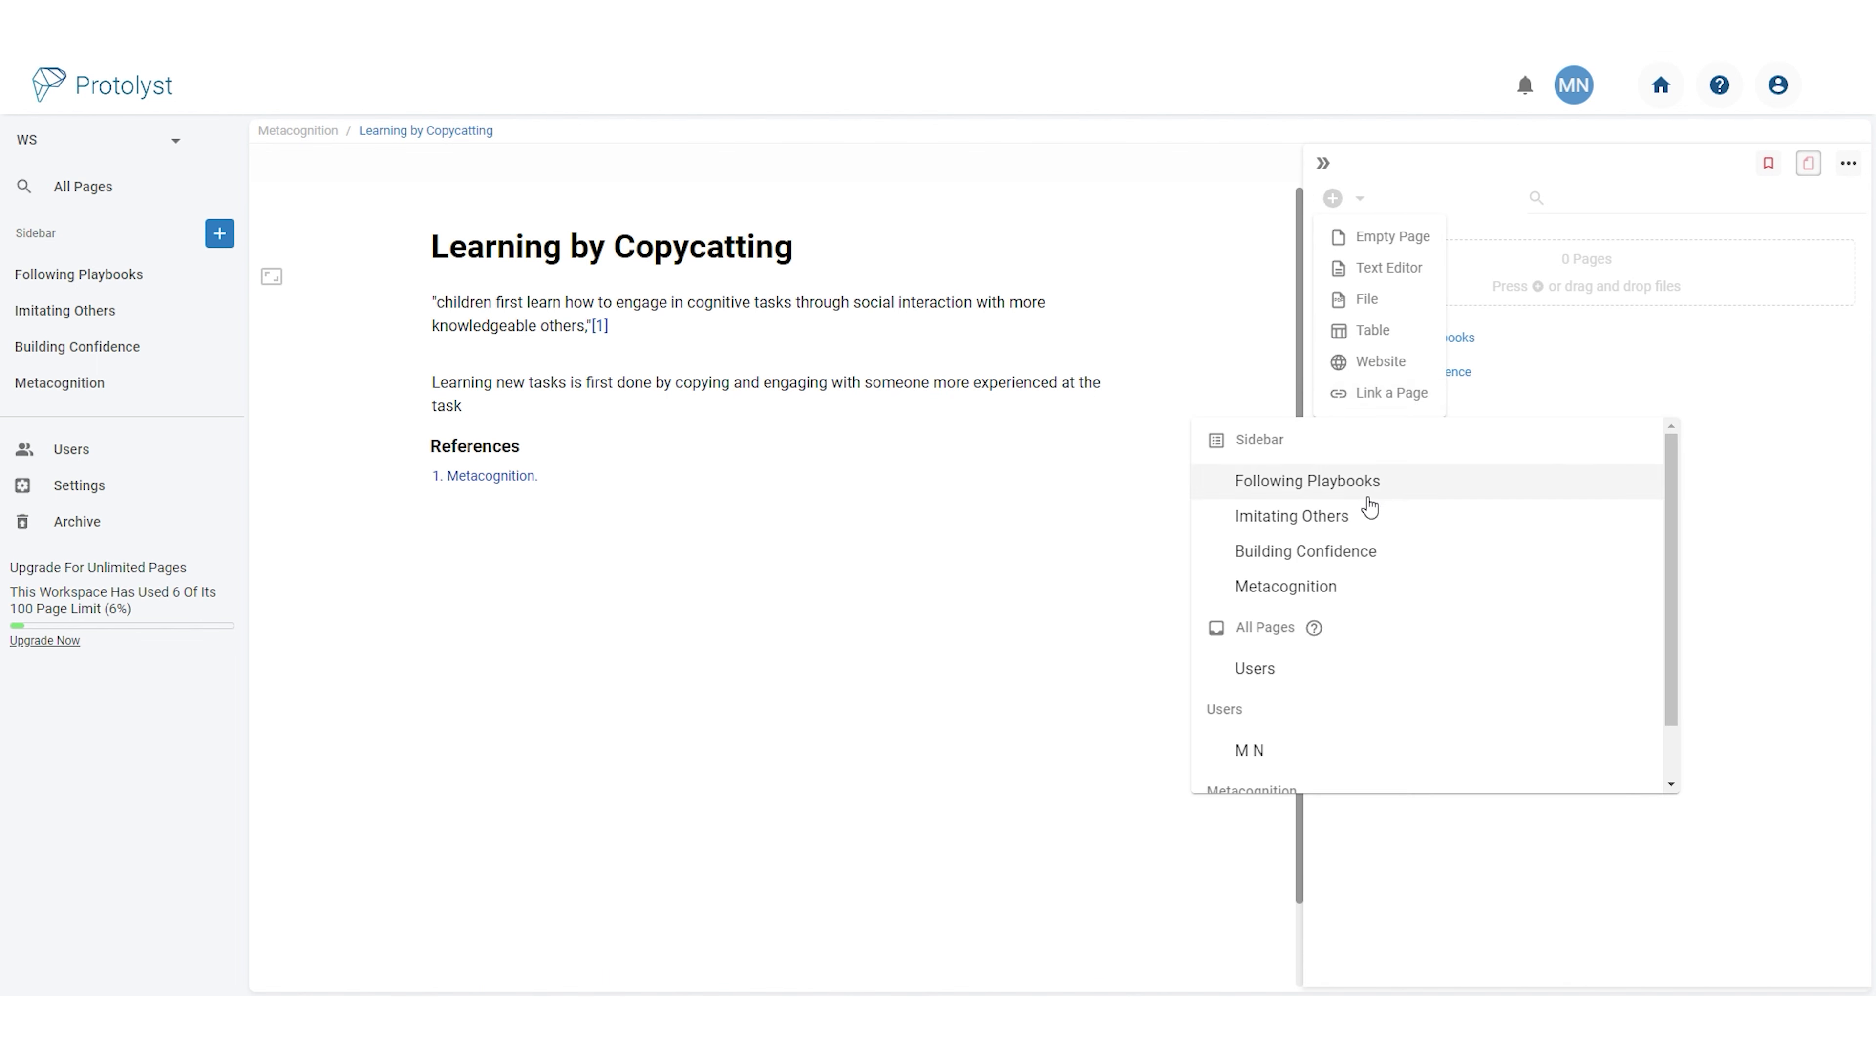
click(1374, 517)
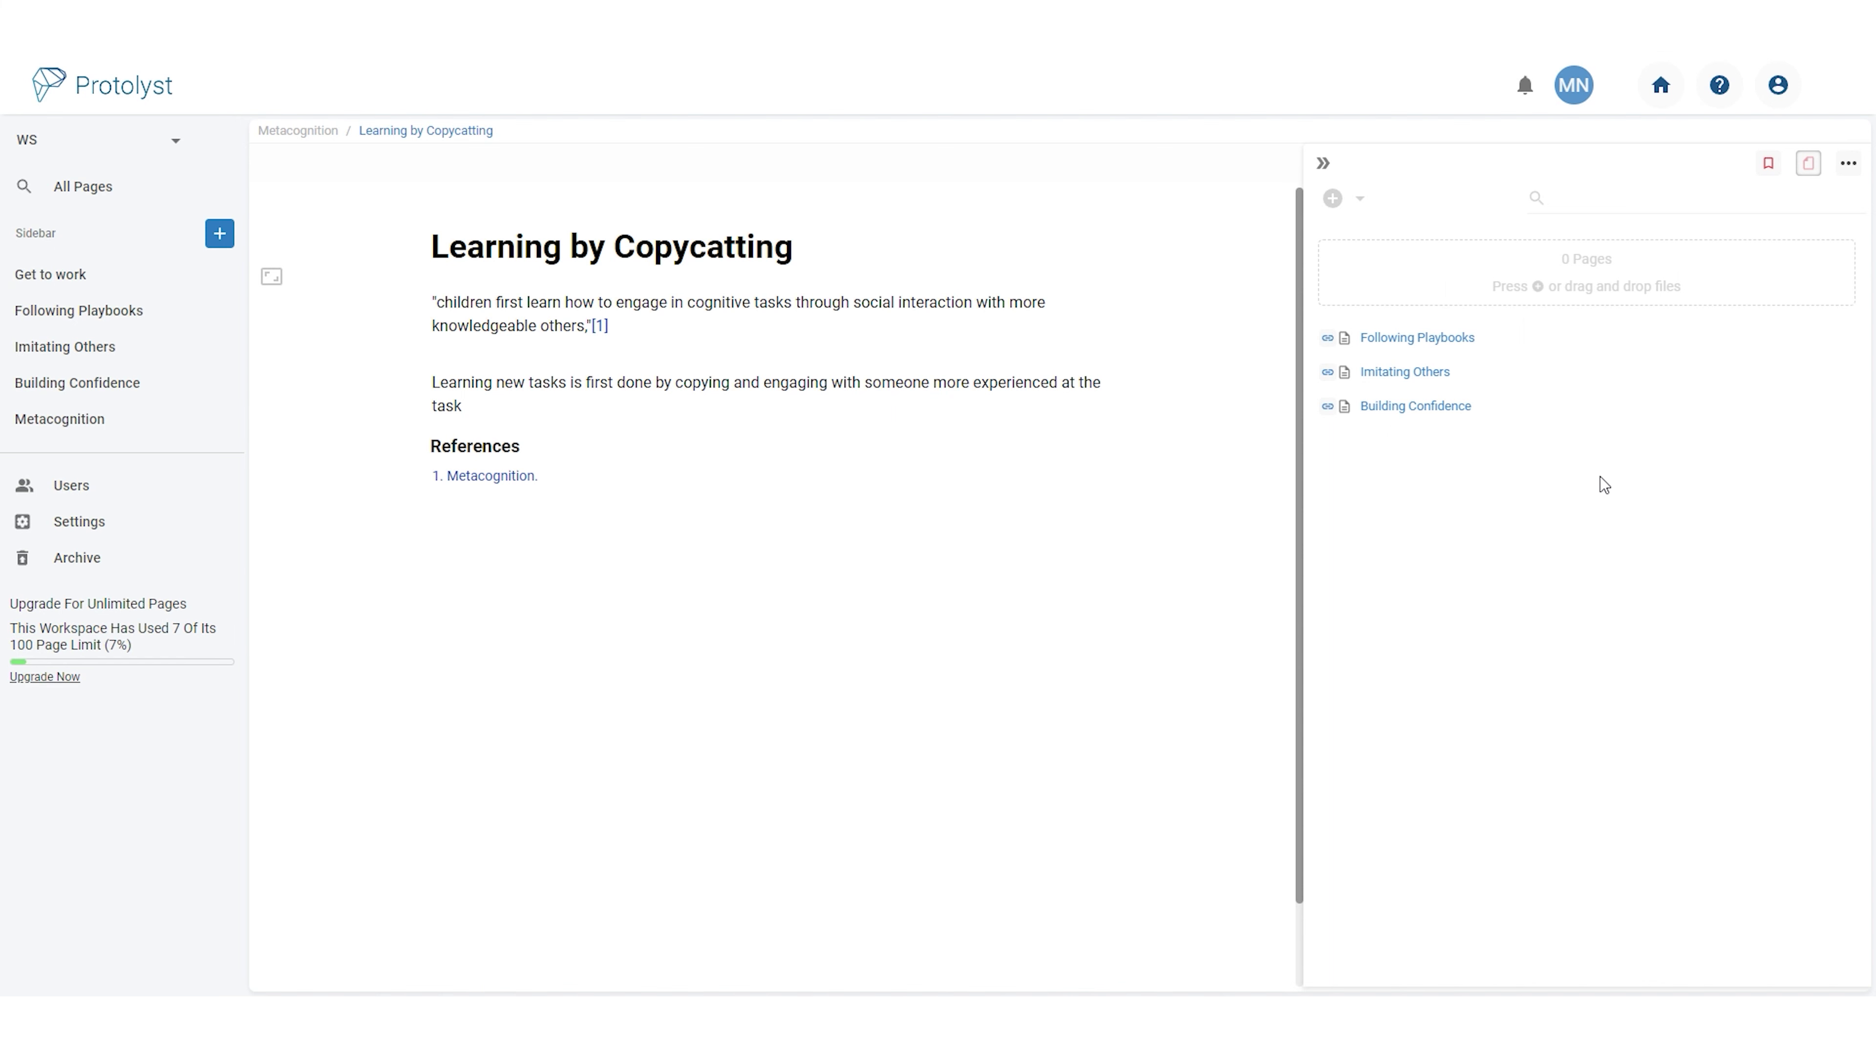
Open the linked Imitating Others page and return to Learning by Copycatting through its link
click(1400, 378)
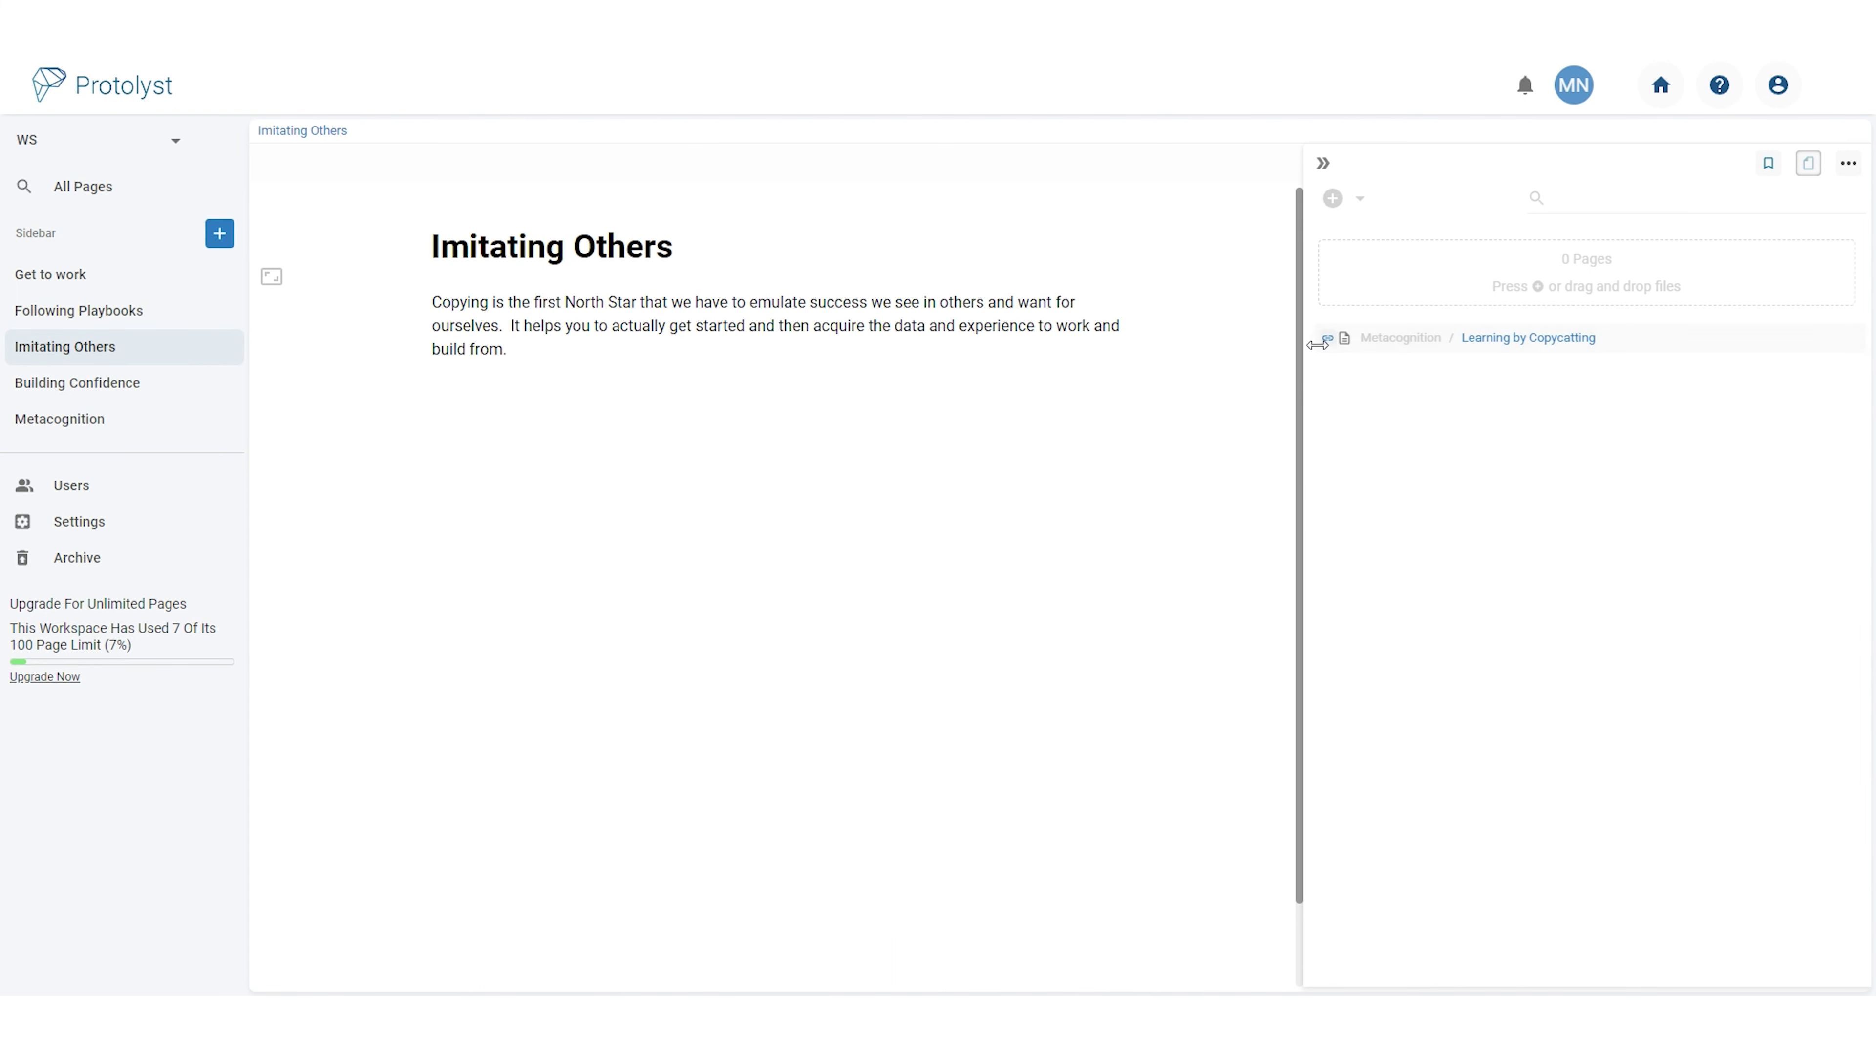
click(1522, 339)
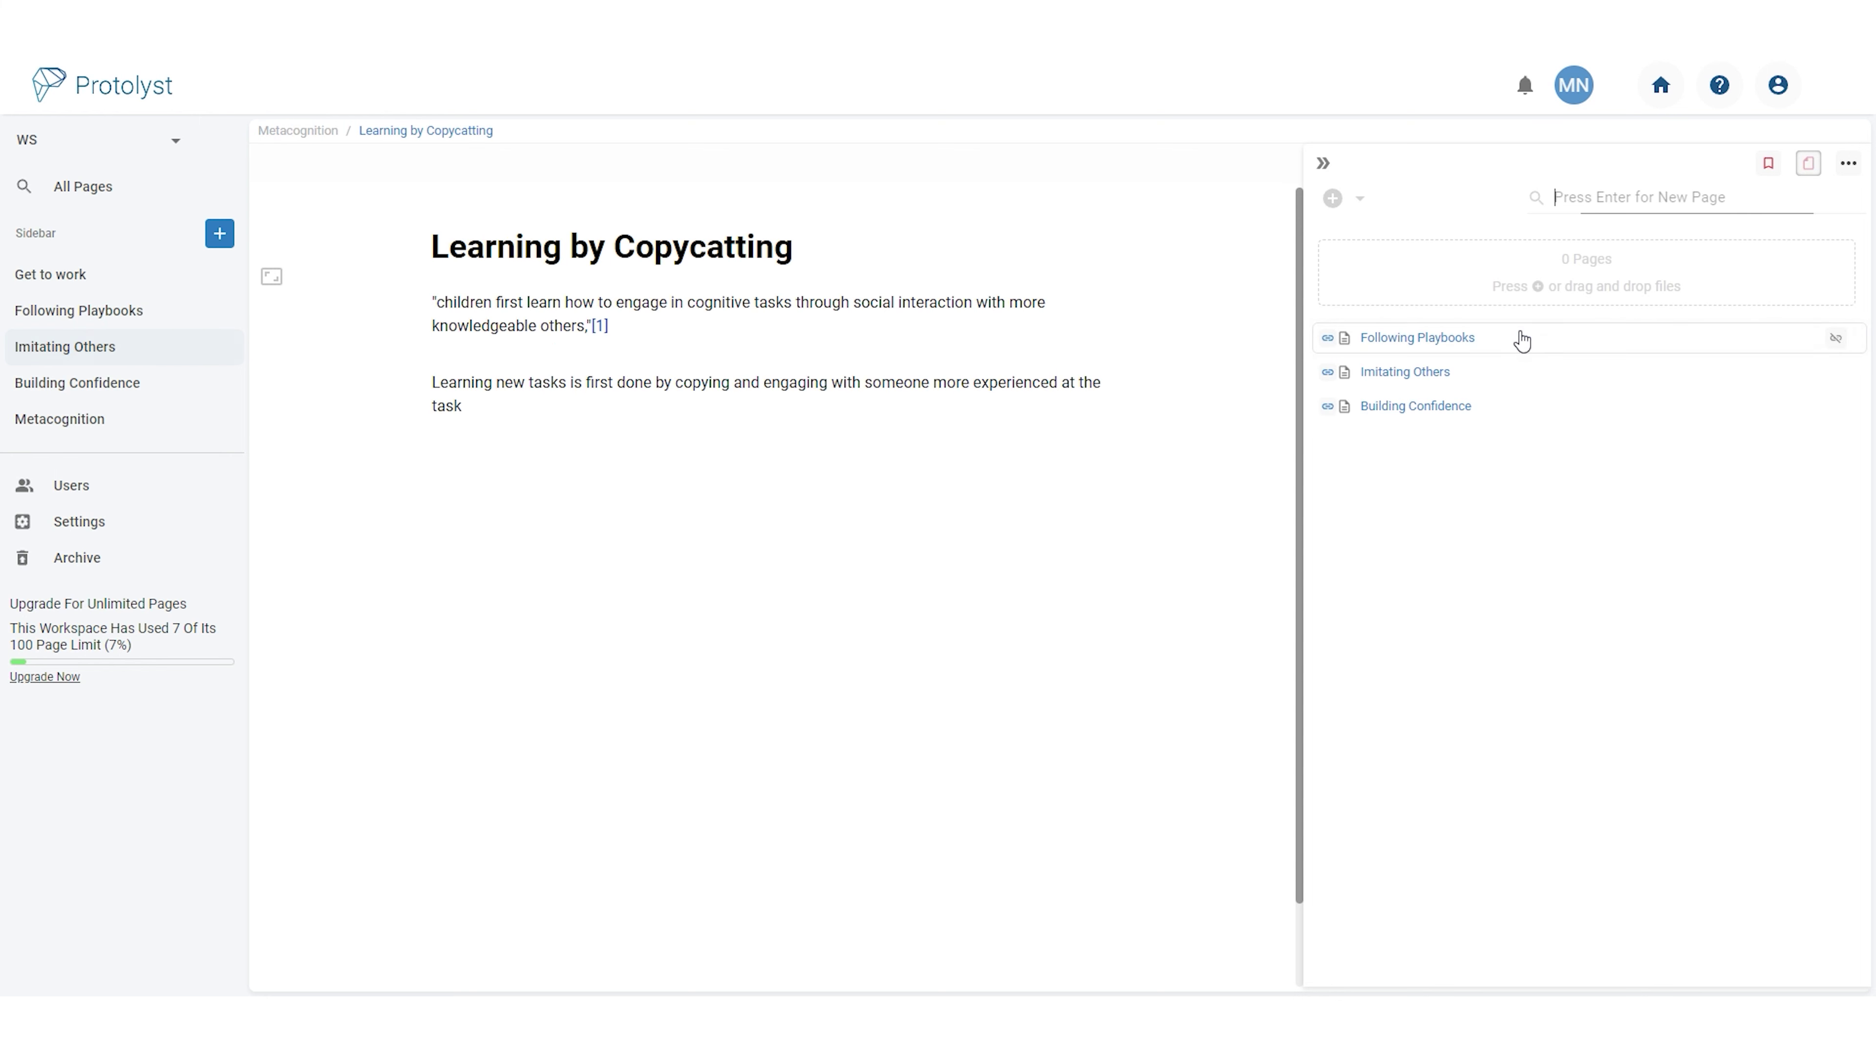